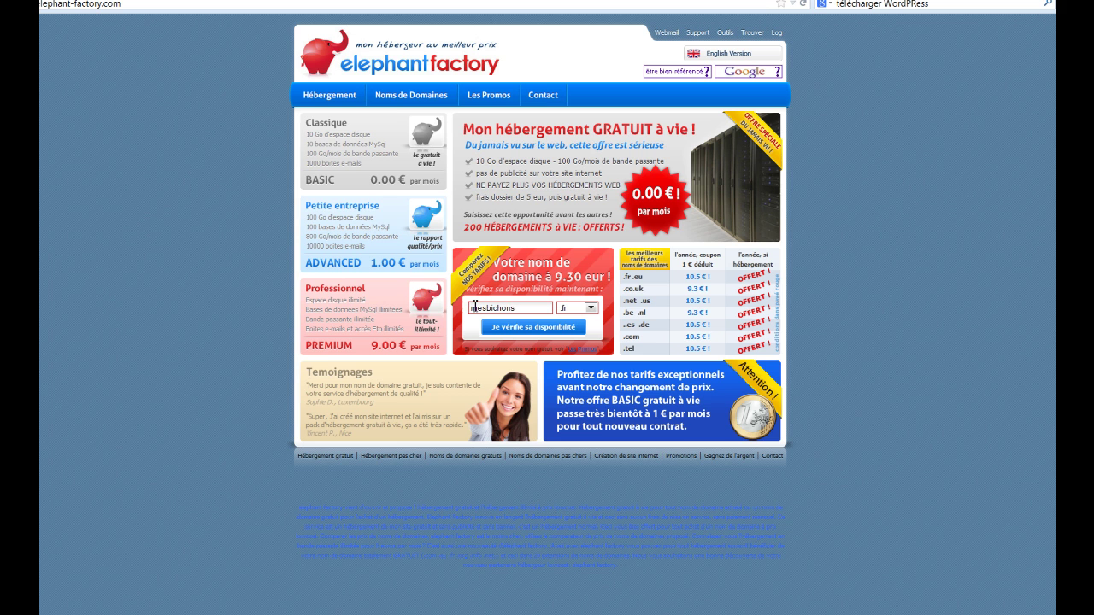
Check the availability of the domain name mesbichons with the .fr extension
{"action": "left_click", "coordinate": [549, 327]}
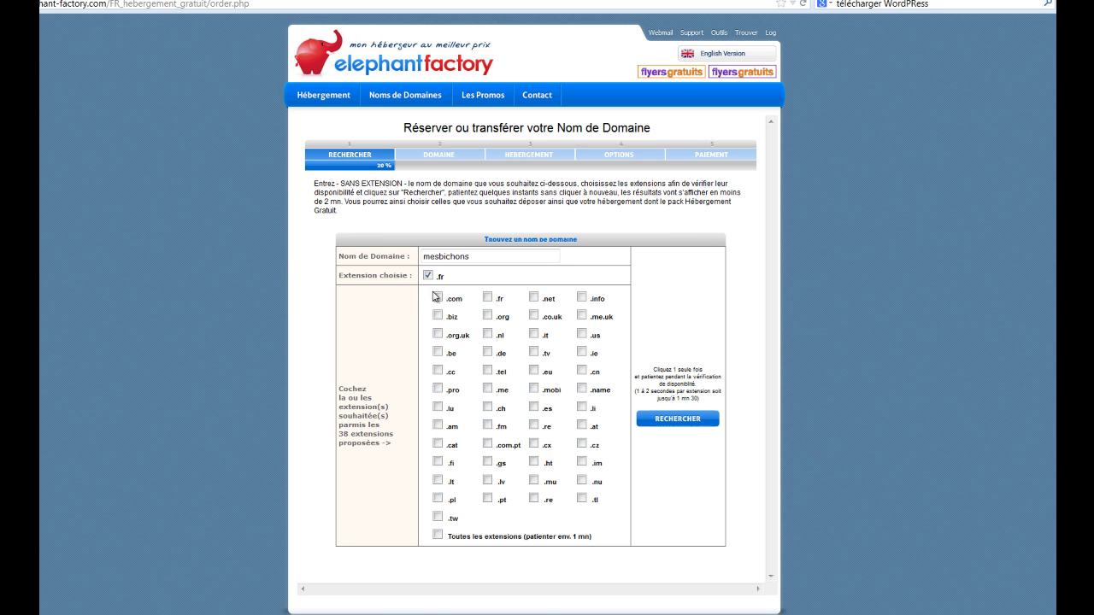
{"action": "left_click", "coordinate": [428, 275]}
{"action": "left_click", "coordinate": [667, 428]}
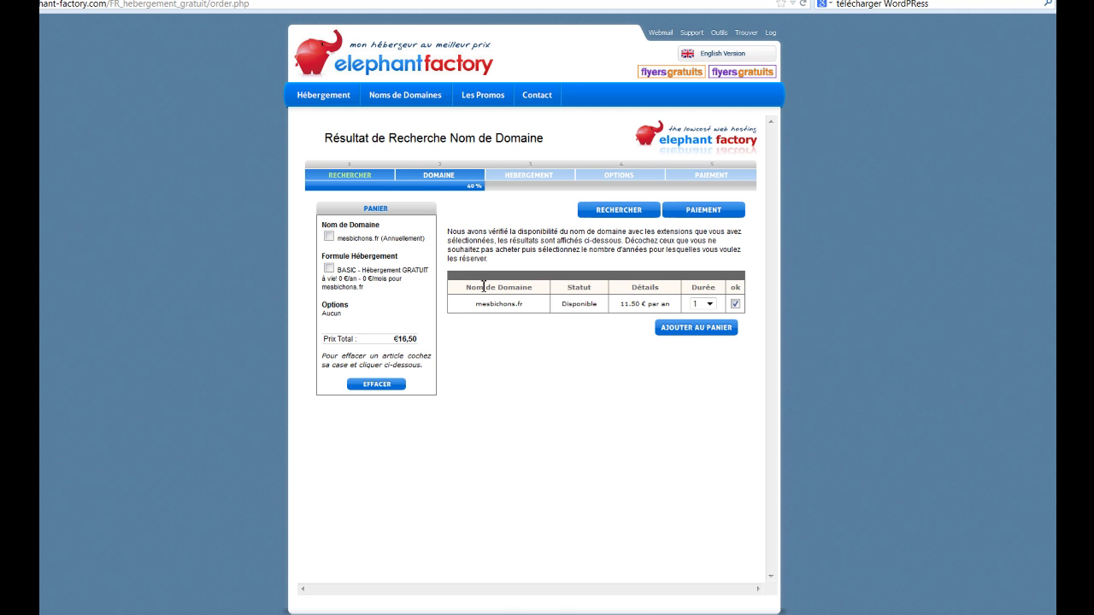
Add mesbichons.fr and its free BASIC hosting to the cart, and open the form for a first-time customer account
{"action": "left_click", "coordinate": [662, 332]}
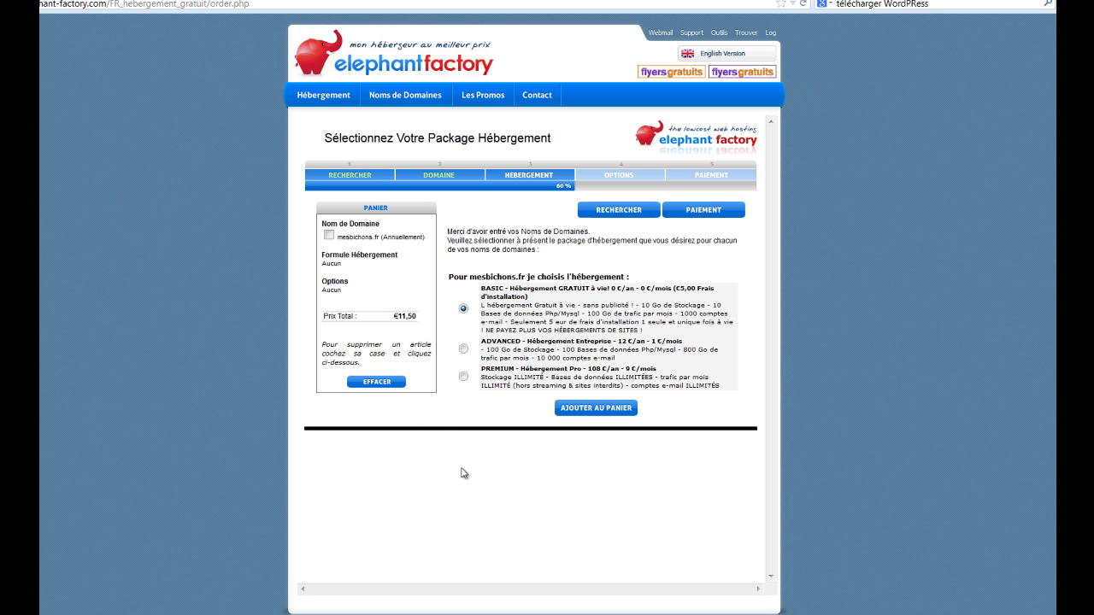
{"action": "left_click", "coordinate": [596, 410]}
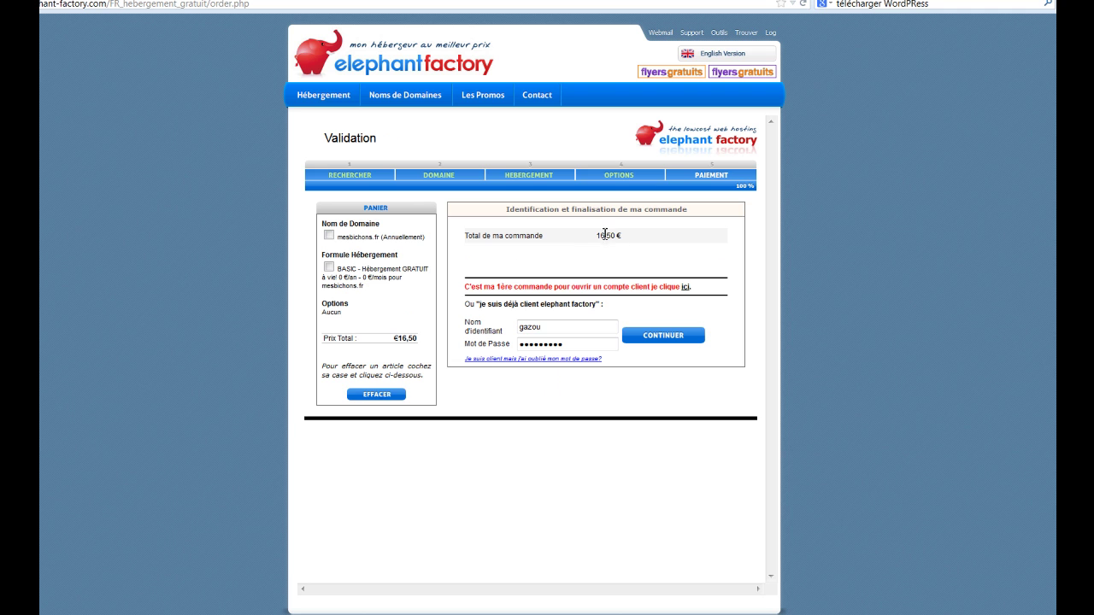
{"action": "left_click", "coordinate": [686, 287]}
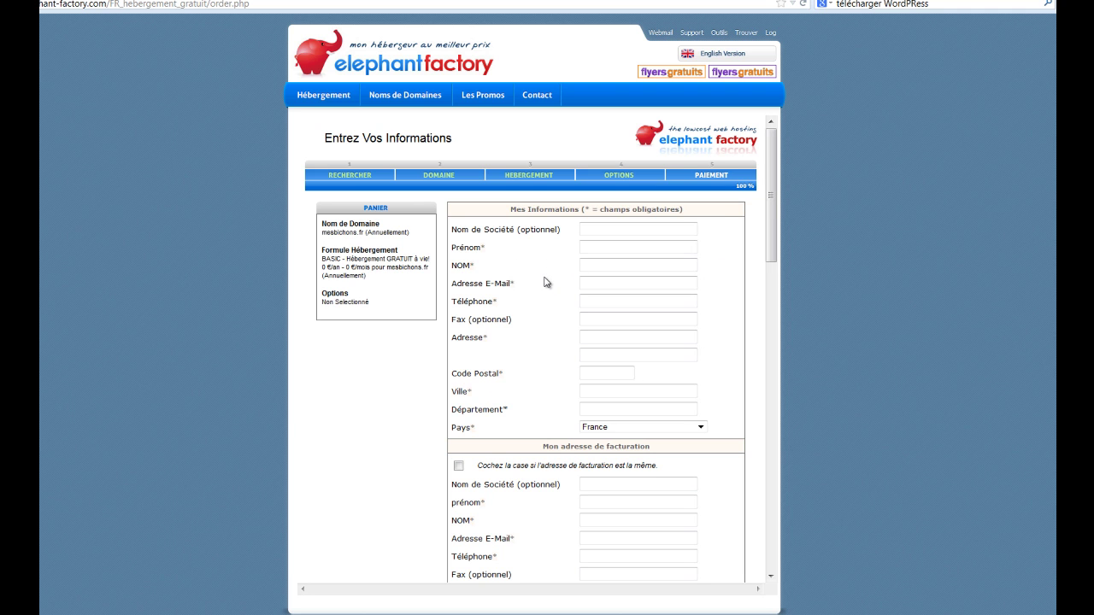
Mark the billing address and the technical contact as identical to the main customer details
{"action": "scroll", "coordinate": [540, 309], "scroll_direction": "down", "scroll_amount": 1}
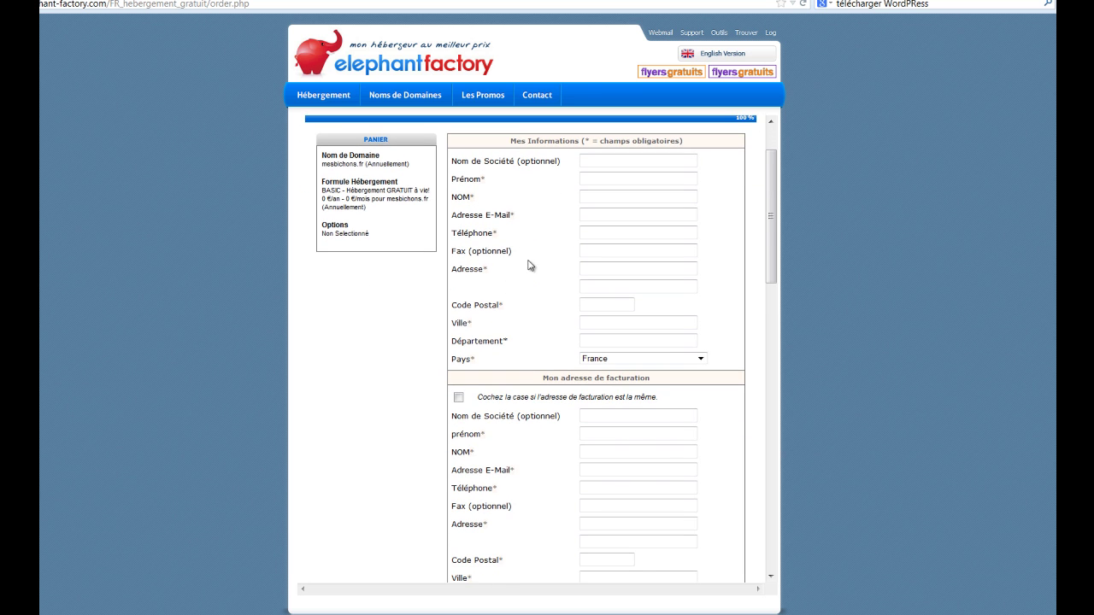
{"action": "scroll", "coordinate": [542, 379], "scroll_direction": "down", "scroll_amount": 3}
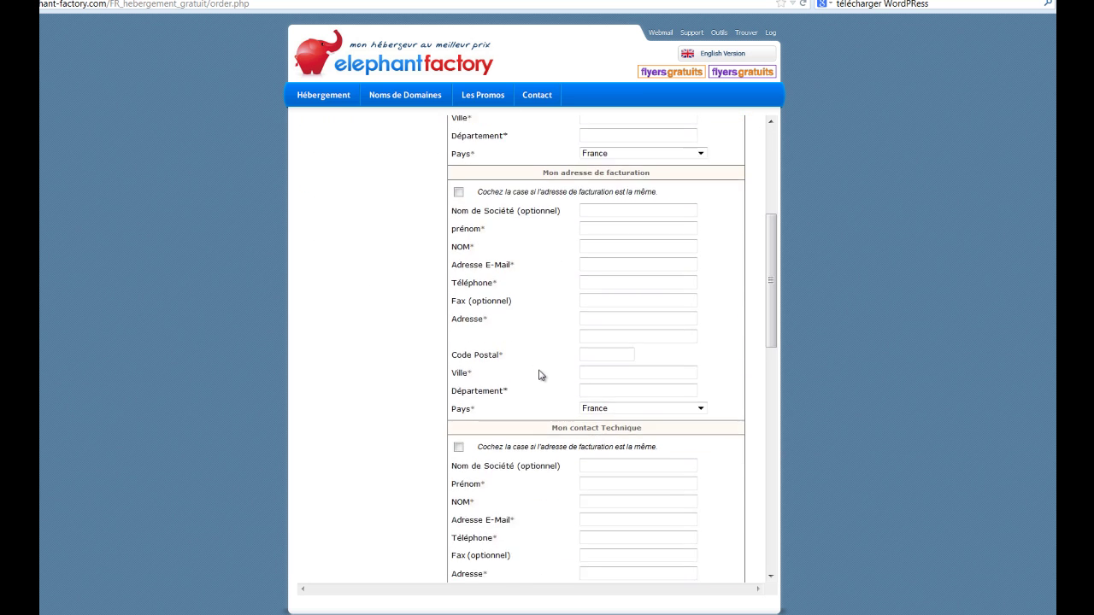
{"action": "left_click", "coordinate": [588, 486]}
{"action": "left_click", "coordinate": [458, 193]}
{"action": "left_click", "coordinate": [459, 447]}
Review the remaining customer form fields, including how the host was discovered, and accept the general terms of sale
{"action": "scroll", "coordinate": [402, 422], "scroll_direction": "down", "scroll_amount": 3}
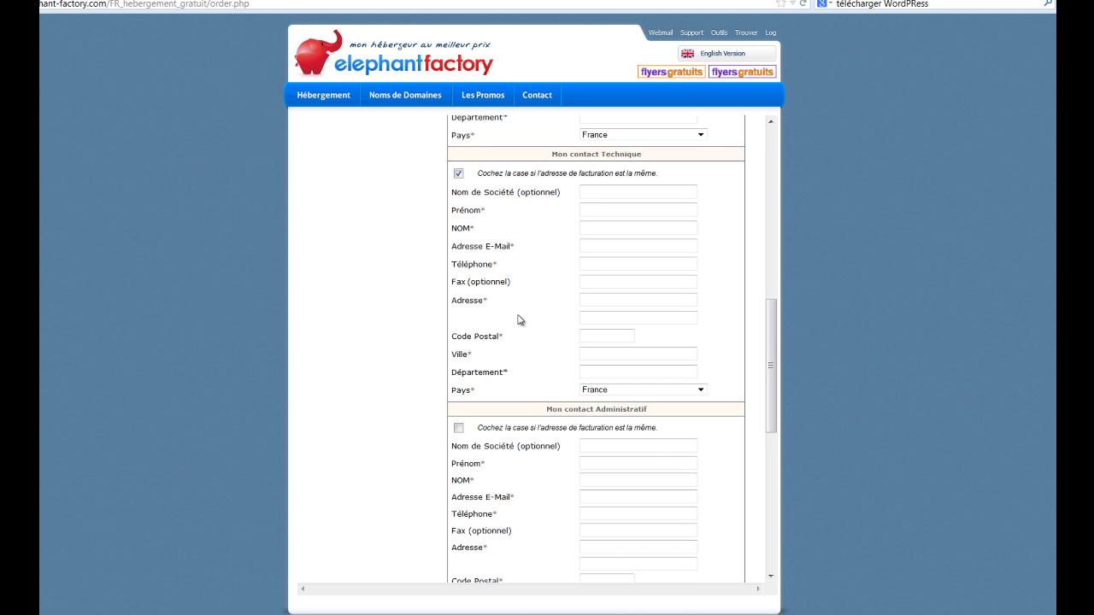
{"action": "scroll", "coordinate": [518, 317], "scroll_direction": "up", "scroll_amount": 6}
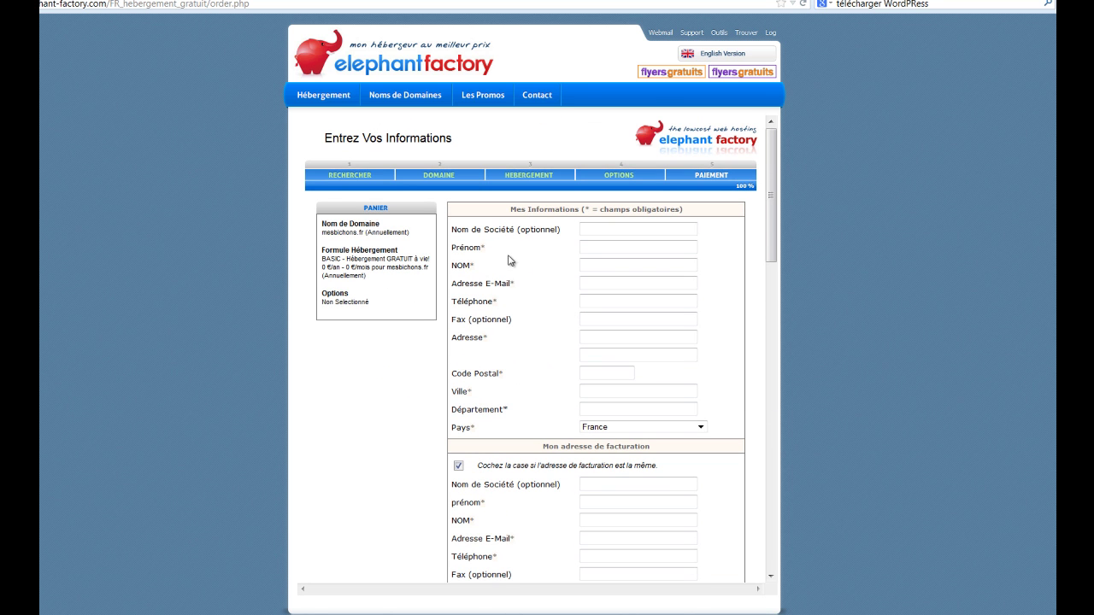
{"action": "scroll", "coordinate": [384, 422], "scroll_direction": "down", "scroll_amount": 5}
{"action": "scroll", "coordinate": [372, 420], "scroll_direction": "down", "scroll_amount": 5}
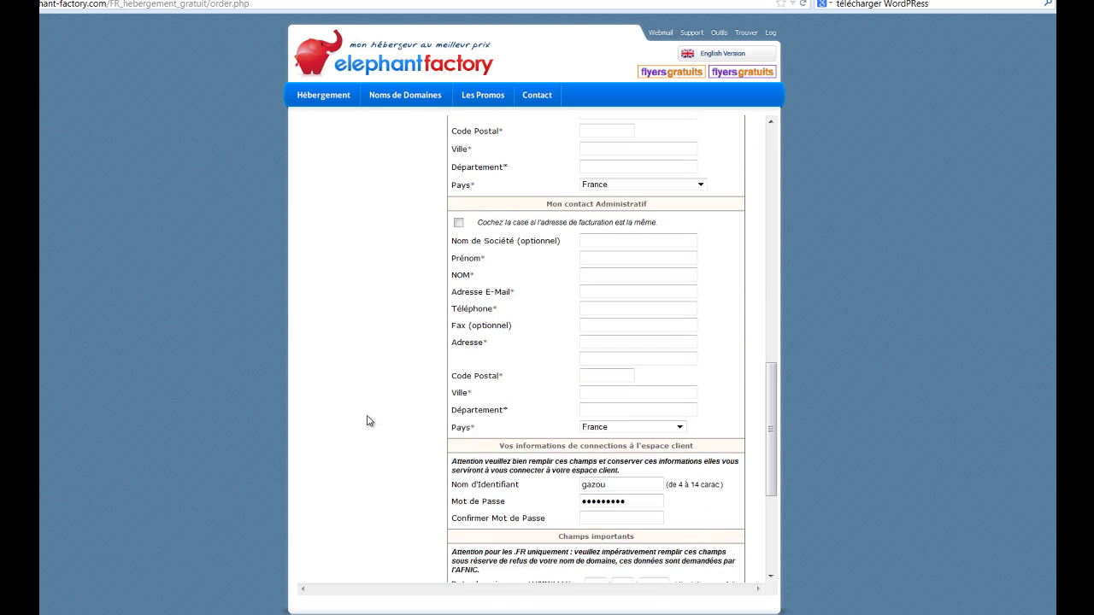
{"action": "scroll", "coordinate": [369, 420], "scroll_direction": "down", "scroll_amount": 5}
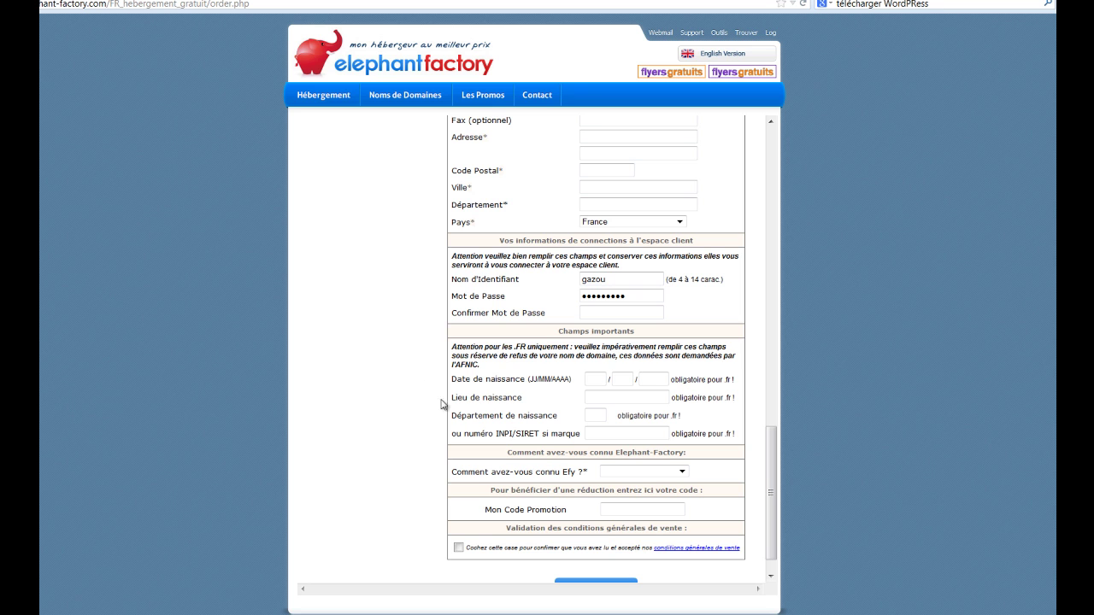
{"action": "left_click", "coordinate": [610, 278]}
{"action": "left_click", "coordinate": [682, 476]}
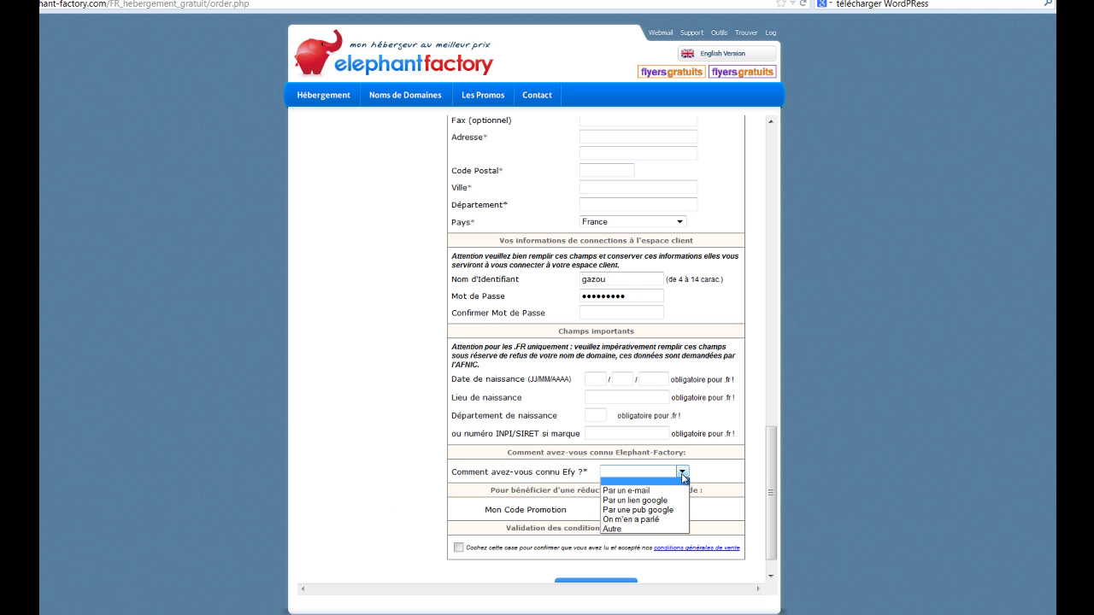
{"action": "left_click", "coordinate": [349, 518]}
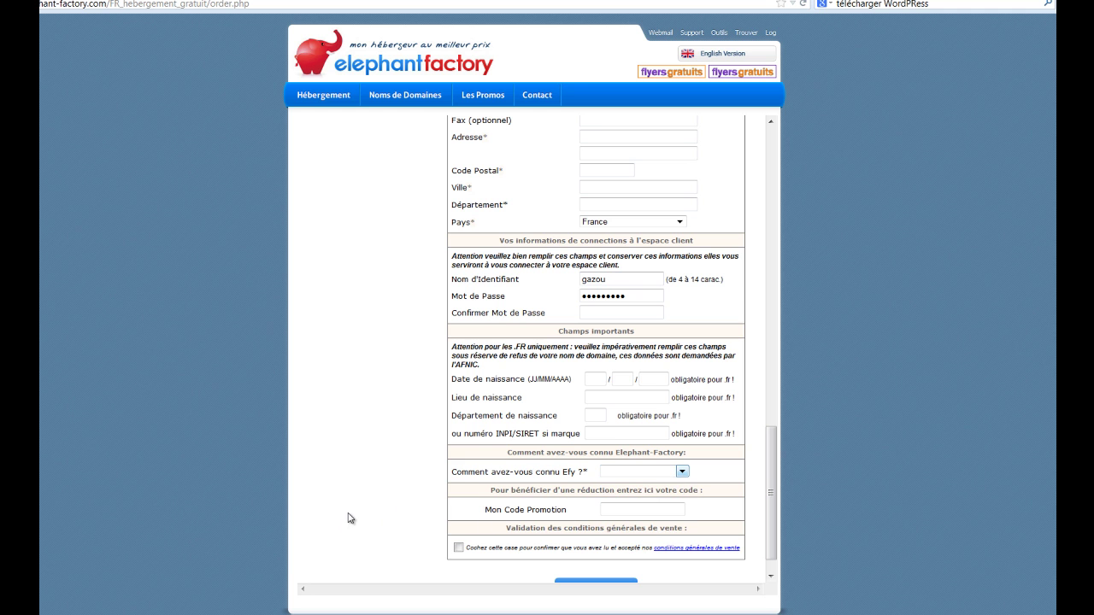
{"action": "scroll", "coordinate": [367, 499], "scroll_direction": "down", "scroll_amount": 1}
{"action": "left_click", "coordinate": [627, 482]}
{"action": "left_click", "coordinate": [458, 516]}
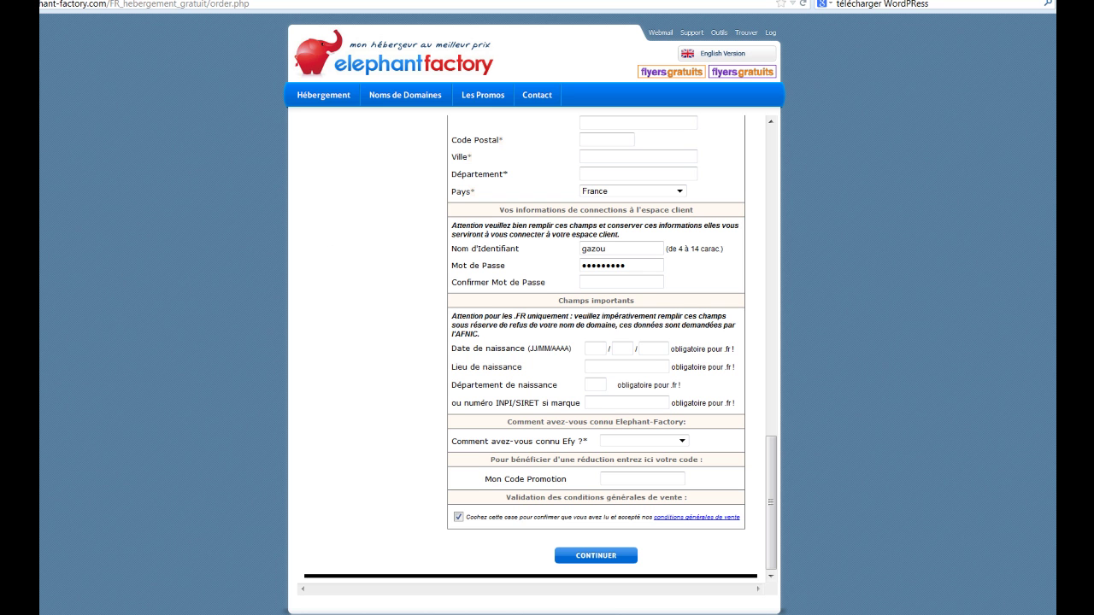
Switch to the Dream Hosting home page and check the availability of mesbichons across all the listed extensions
{"action": "key", "text": "ctrl+Tab"}
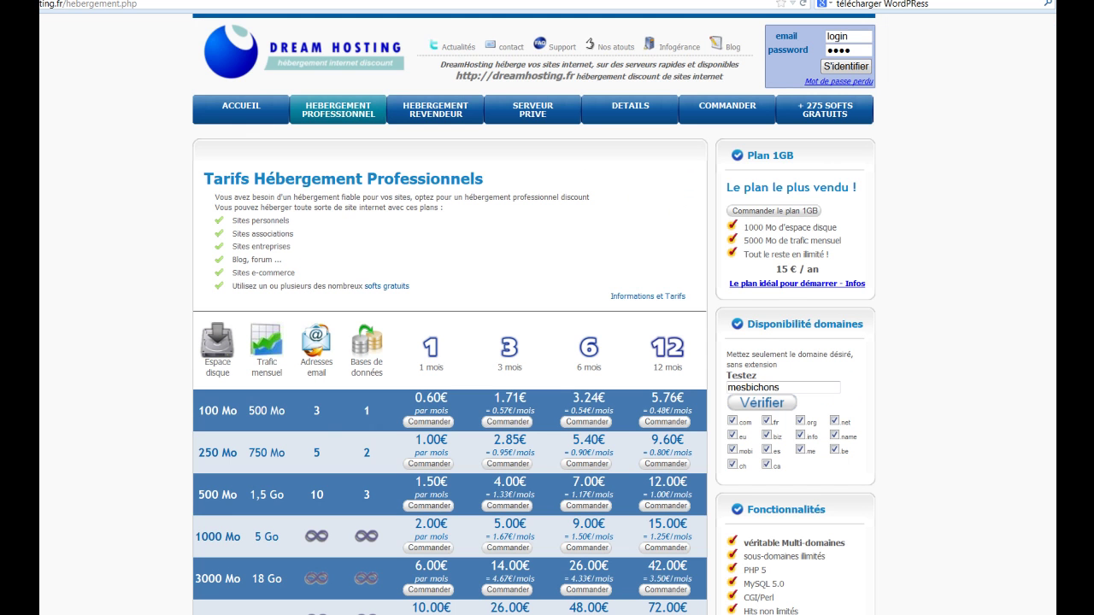
{"action": "key", "text": "alt+Left"}
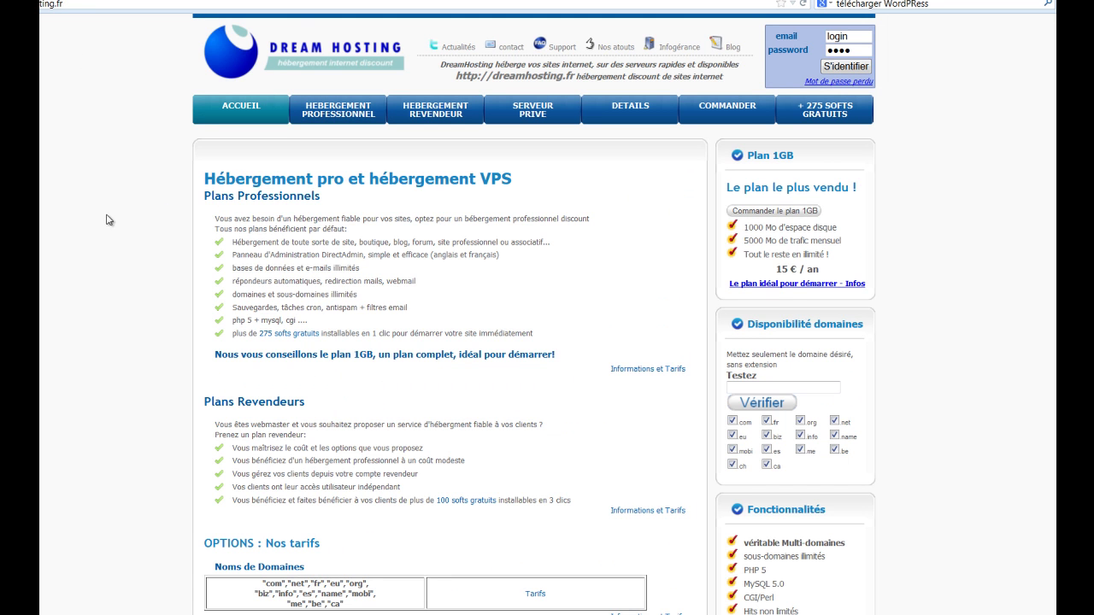
{"action": "left_click", "coordinate": [751, 388]}
{"action": "type", "text": "mes"}
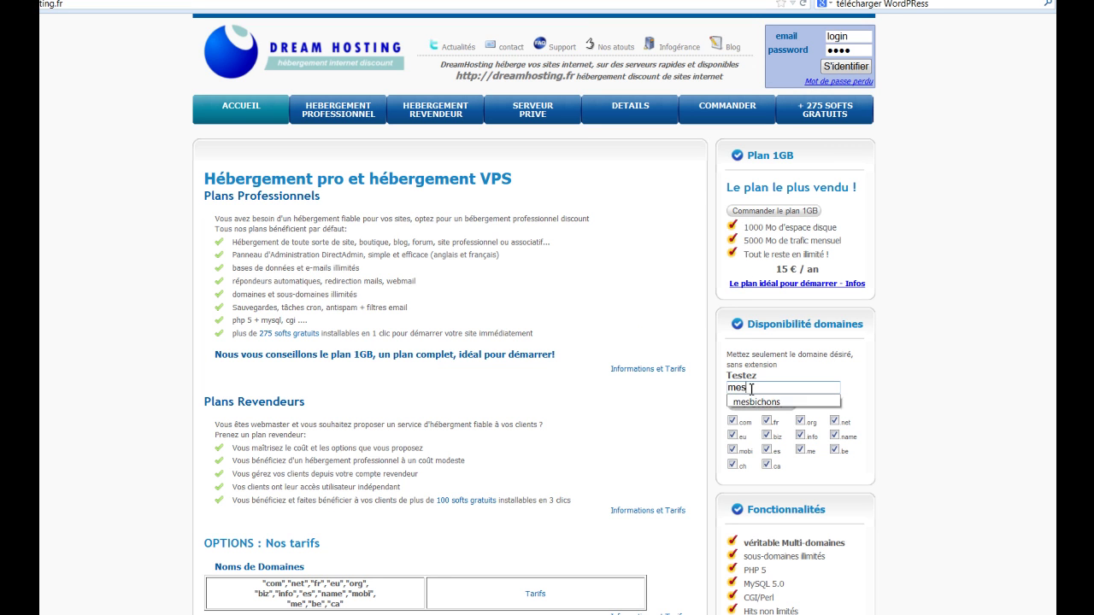
{"action": "type", "text": "bicn"}
{"action": "type", "text": "hons"}
{"action": "left_click", "coordinate": [757, 403]}
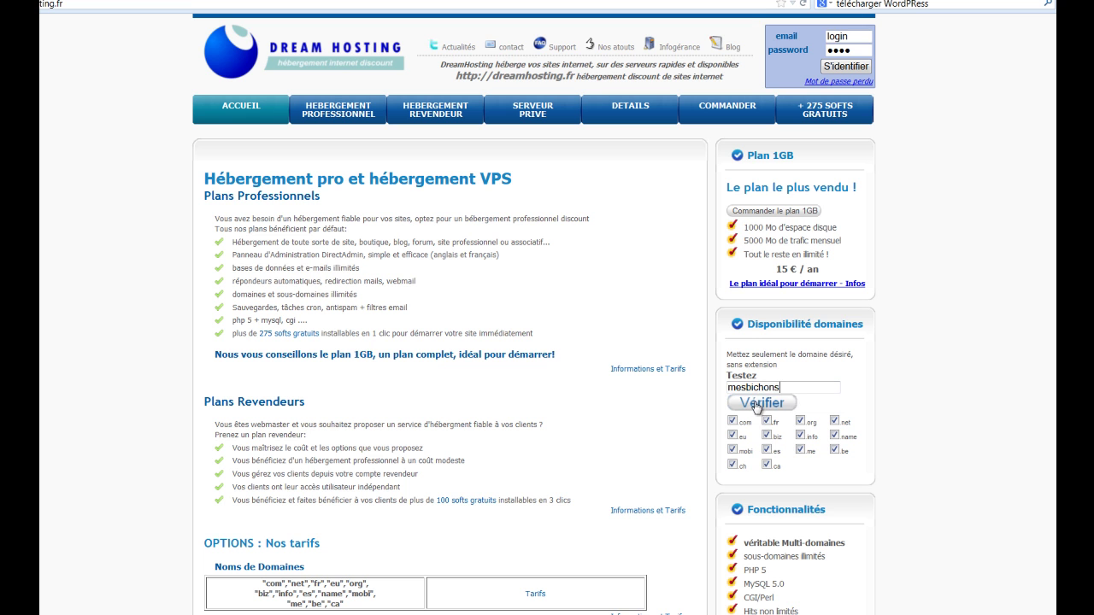
{"action": "left_click", "coordinate": [759, 409]}
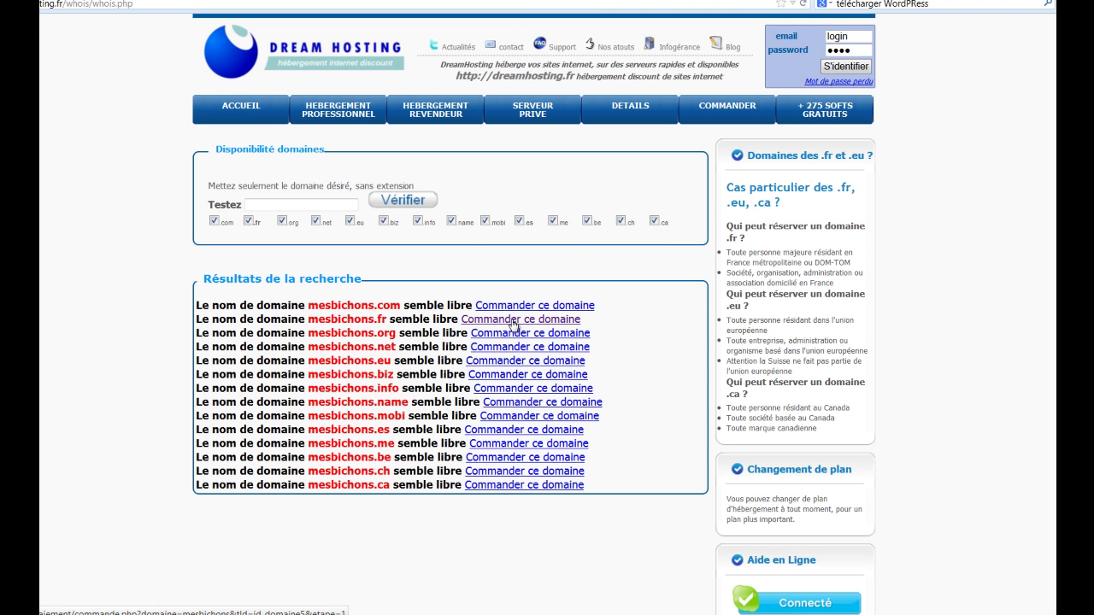
Order mesbichons.fr as the main domain and choose the +15 Go monthly traffic option for 12 months
{"action": "left_click", "coordinate": [513, 321]}
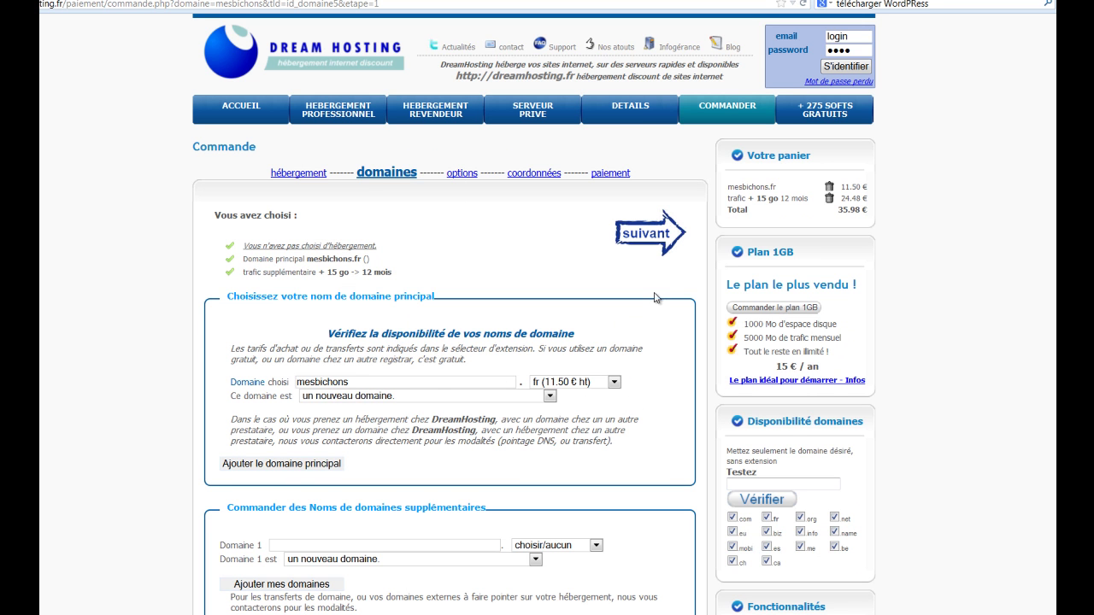
{"action": "left_click", "coordinate": [641, 239]}
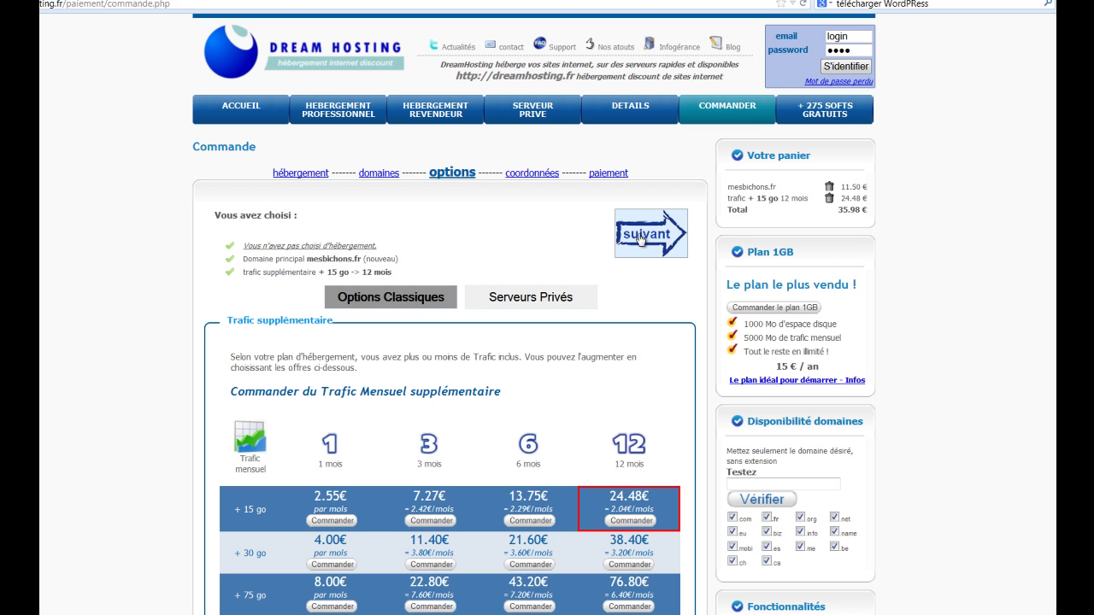
{"action": "scroll", "coordinate": [519, 243], "scroll_direction": "down", "scroll_amount": 2}
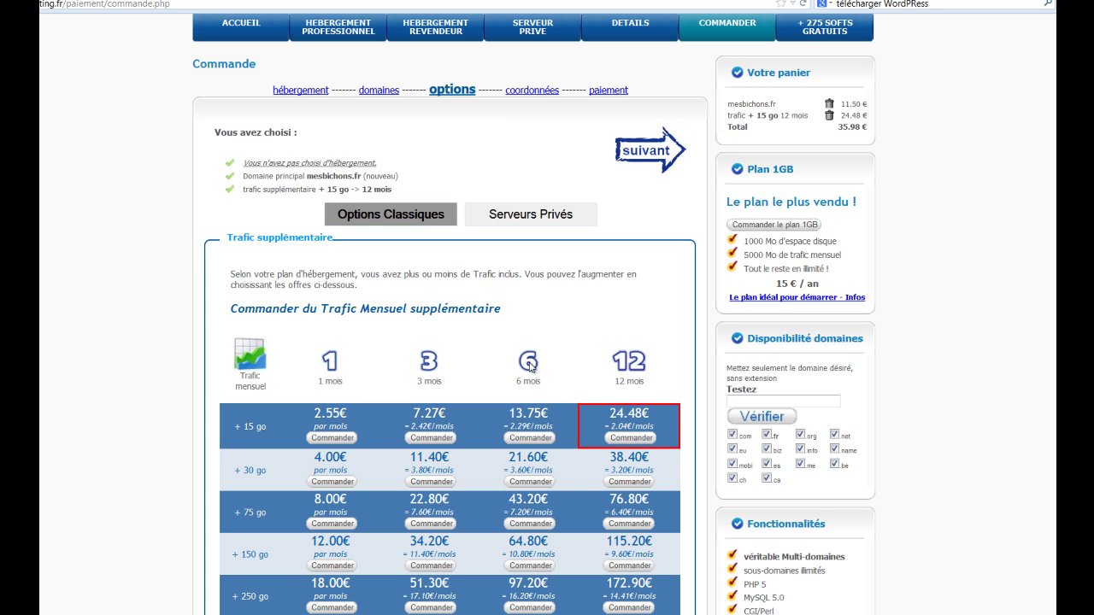
{"action": "left_click", "coordinate": [632, 438]}
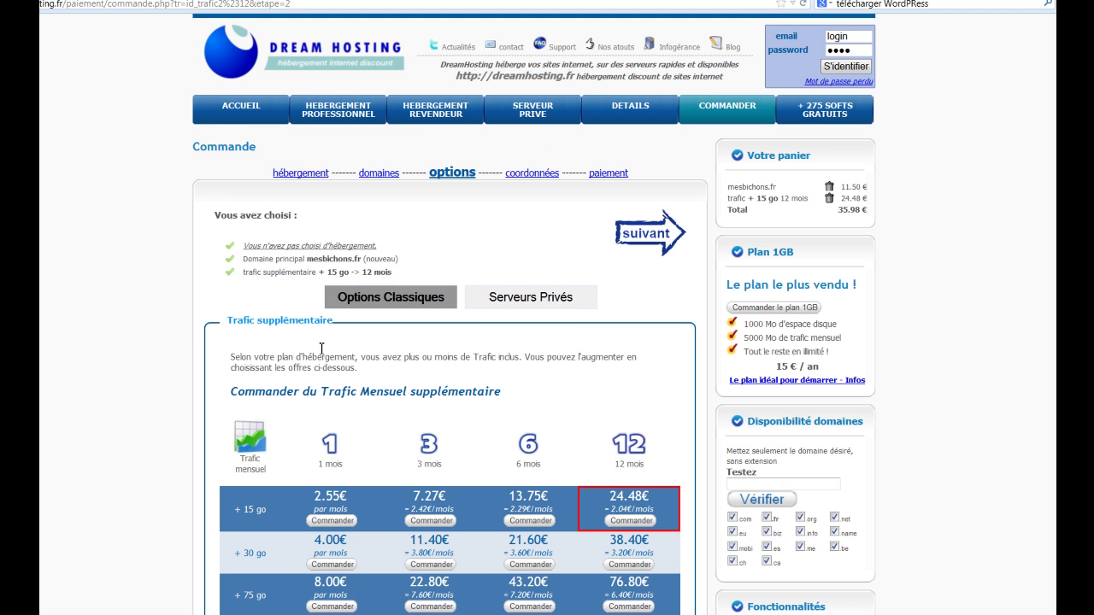
Continue to the contact details stage of the order and accept the general terms of sale and usage charter
{"action": "left_click", "coordinate": [644, 244]}
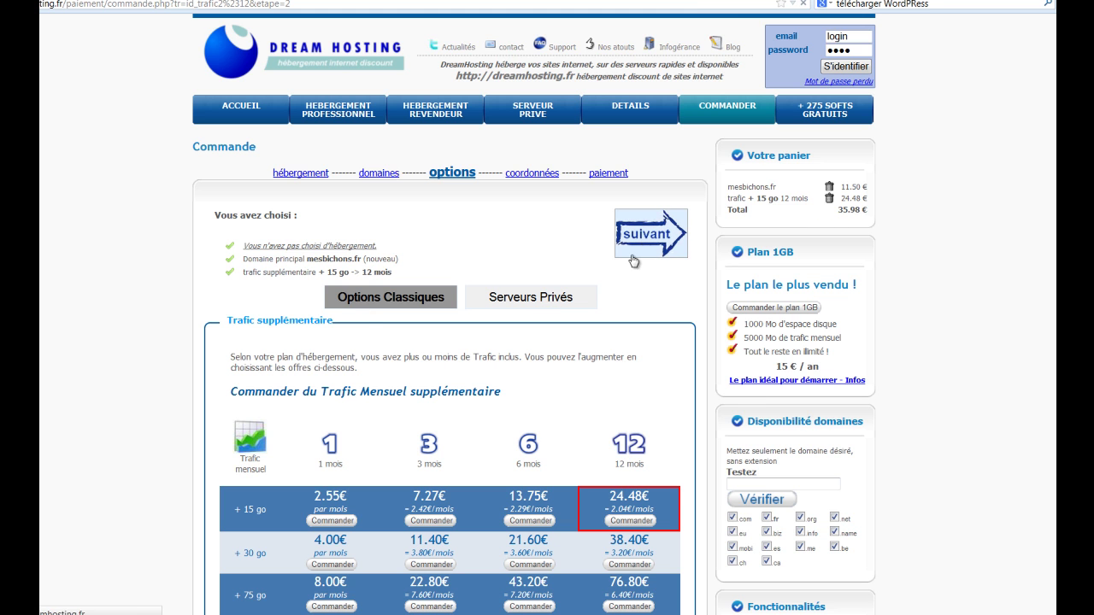
{"action": "scroll", "coordinate": [643, 378], "scroll_direction": "down", "scroll_amount": 2}
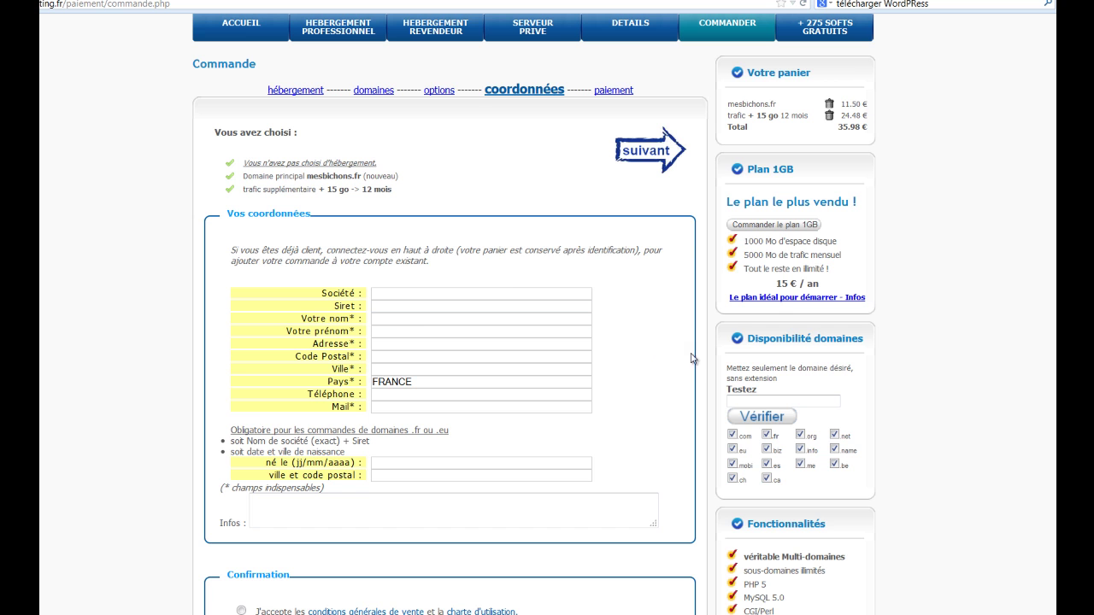
{"action": "scroll", "coordinate": [642, 361], "scroll_direction": "down", "scroll_amount": 1}
{"action": "scroll", "coordinate": [642, 364], "scroll_direction": "down", "scroll_amount": 2}
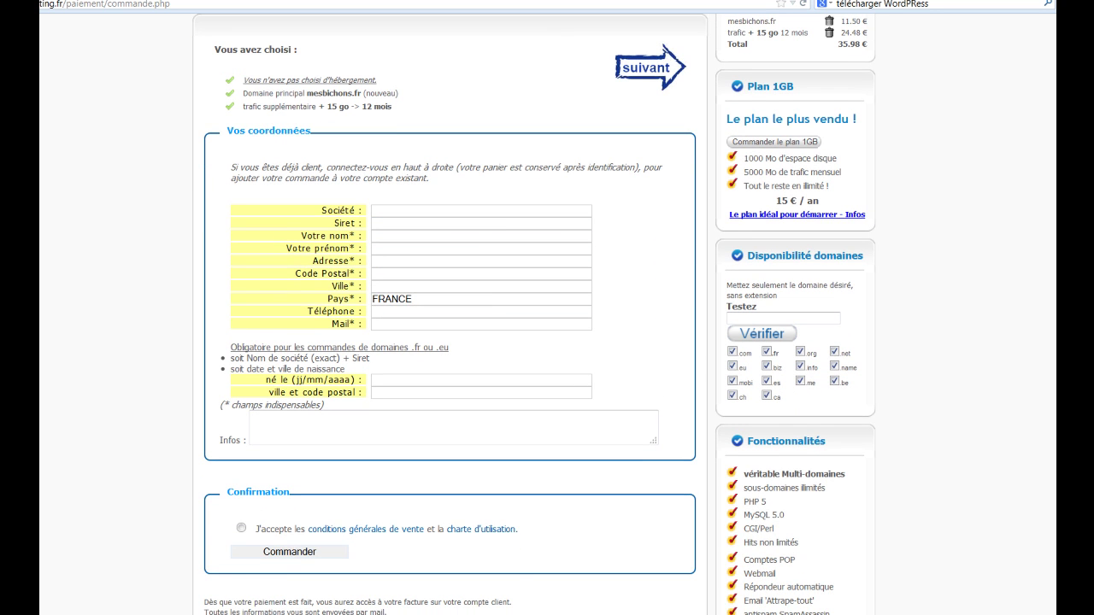
{"action": "left_click", "coordinate": [242, 530]}
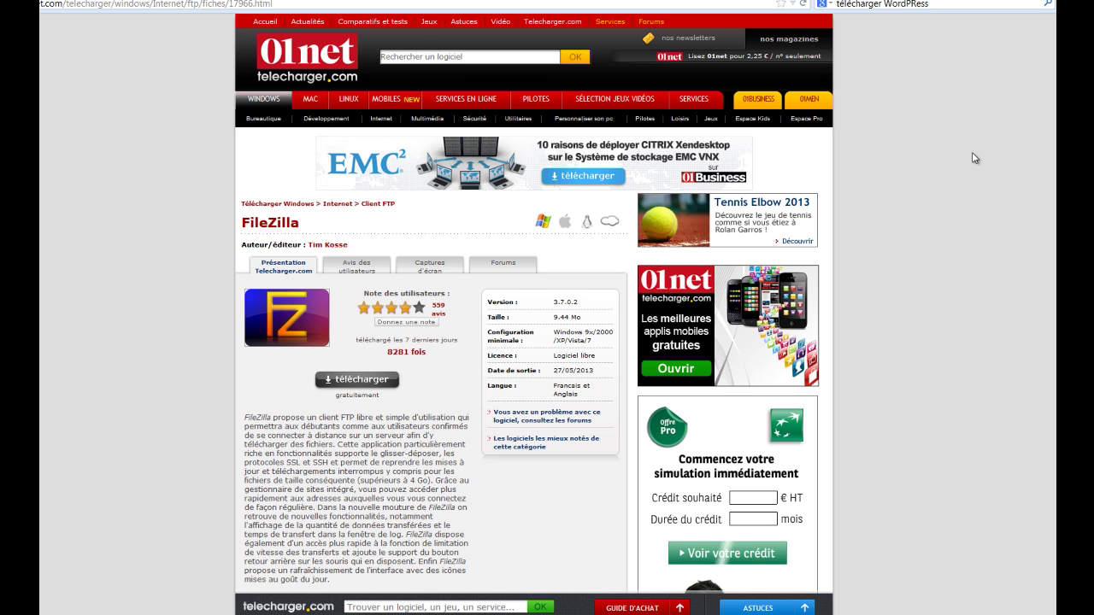
Download FileZilla from its 01net page and save the file FileZilla_3.7.0.2_win32-setup.exe
{"action": "left_click", "coordinate": [360, 385]}
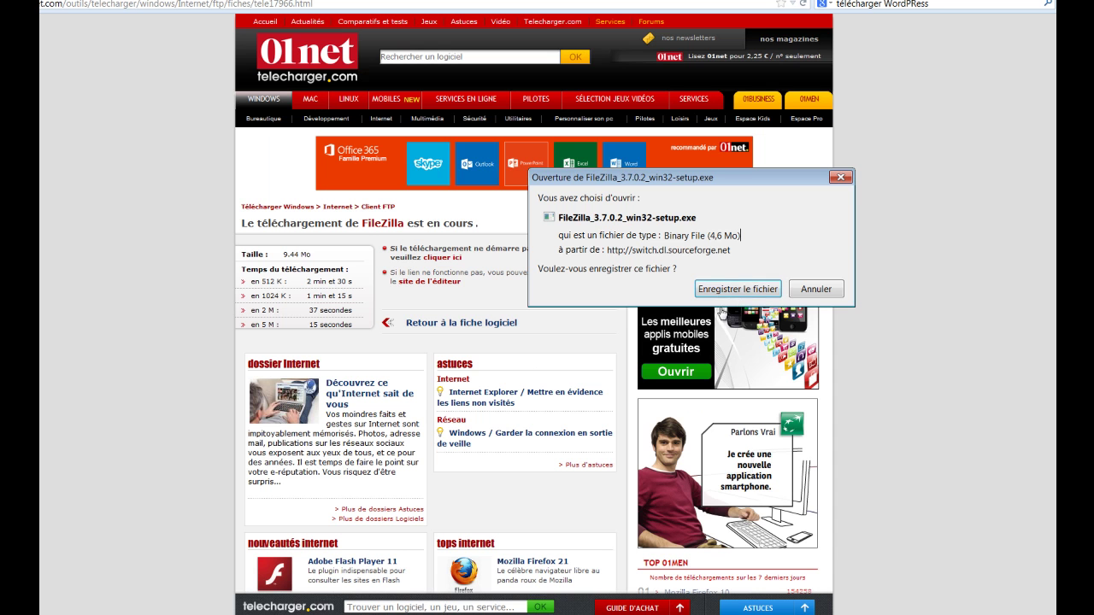
{"action": "left_click", "coordinate": [718, 290]}
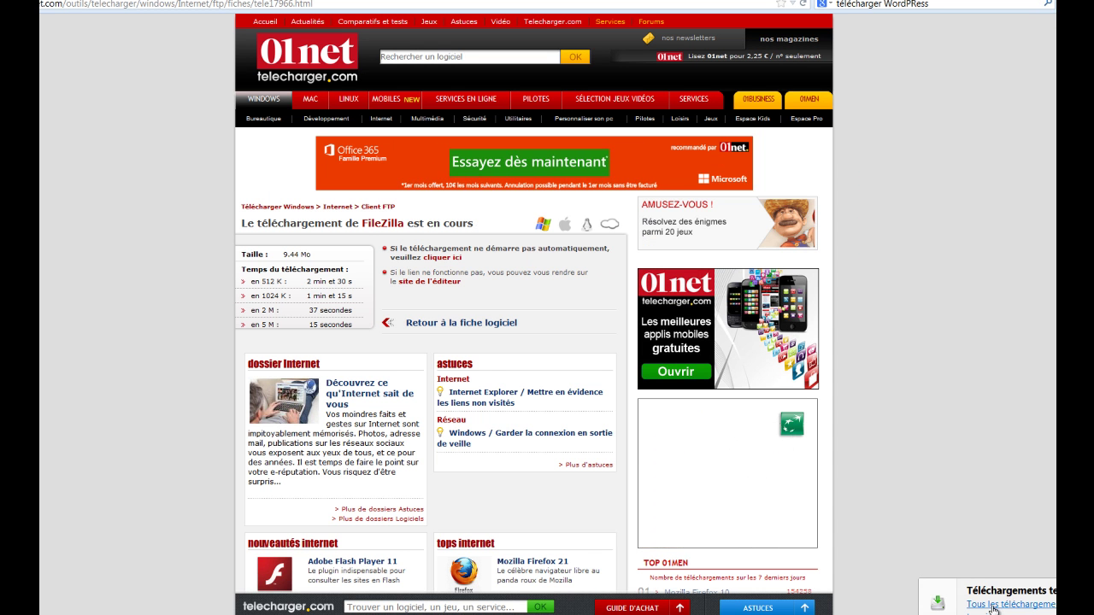
Try to run FileZilla_3.7.0.2_win32-setup(2).exe from the list of all downloads
{"action": "left_click", "coordinate": [1001, 604]}
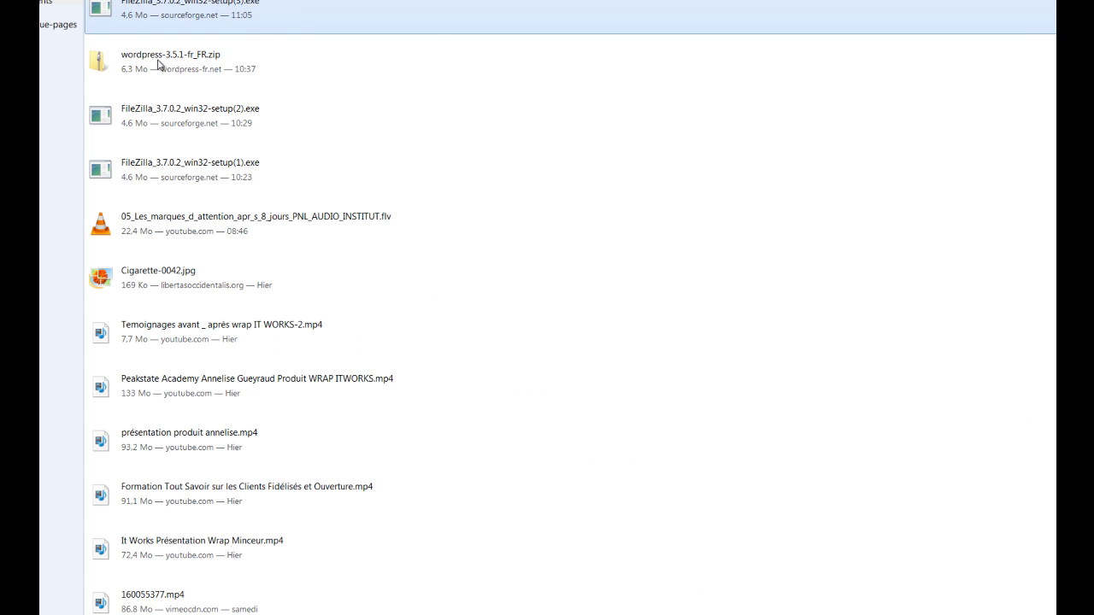
{"action": "left_click", "coordinate": [142, 112]}
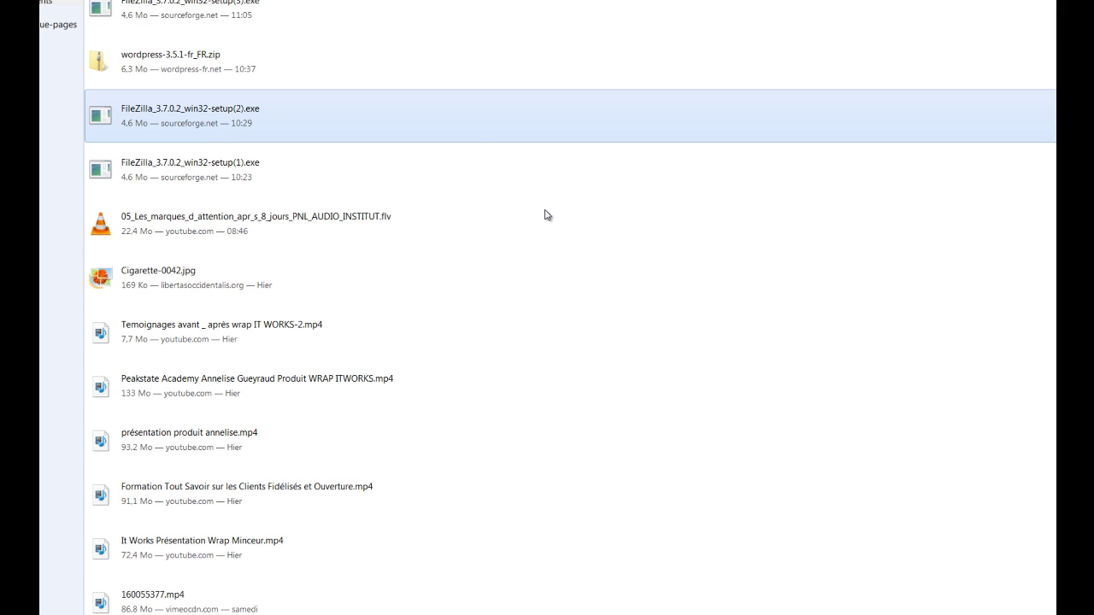
{"action": "double_click", "coordinate": [168, 113]}
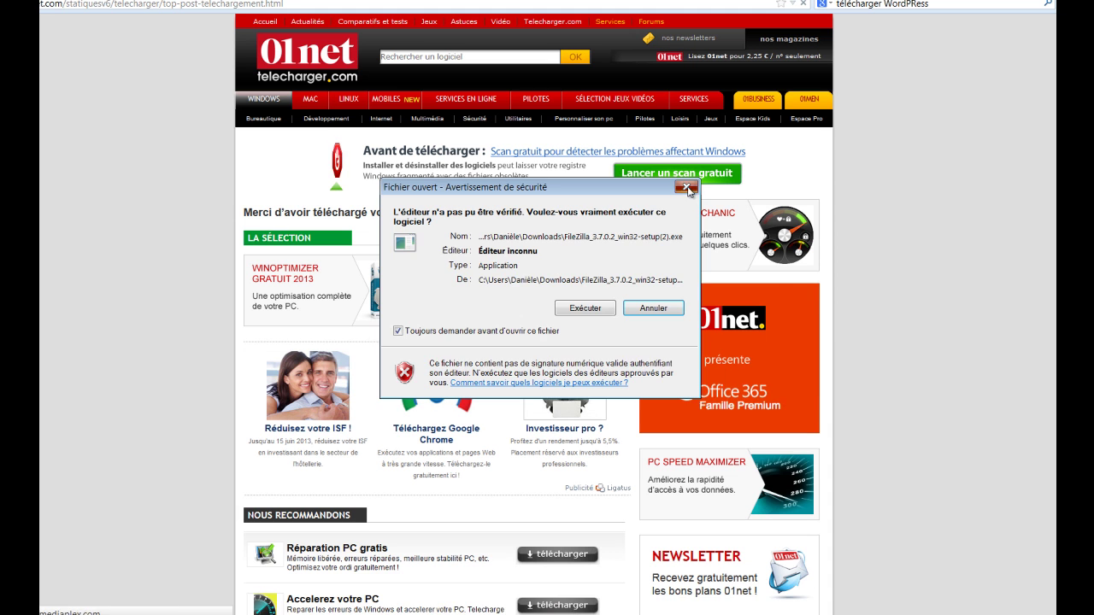
{"action": "left_click", "coordinate": [689, 187]}
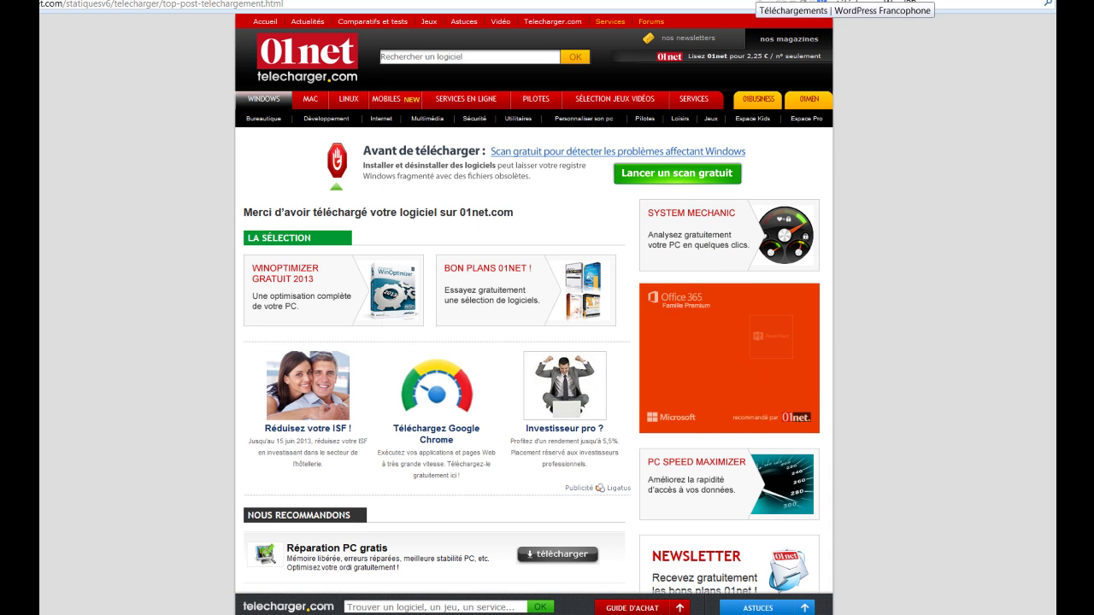
Download the latest French version from the WordPress Francophone downloads page and save wordpress-3.5.1-fr_FR.zip
{"action": "left_click", "coordinate": [752, 1]}
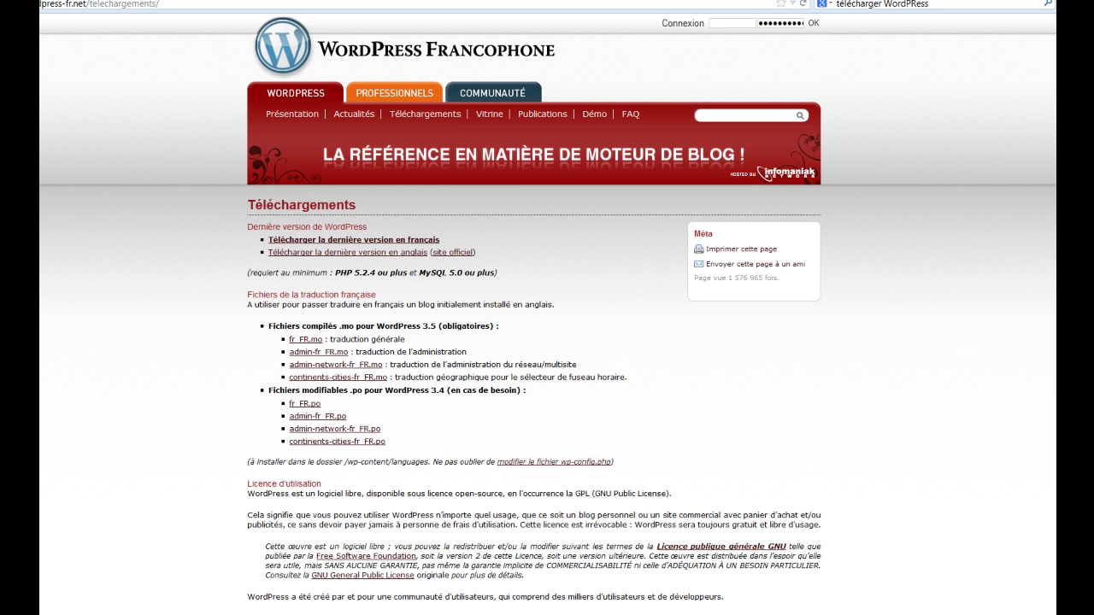
{"action": "left_click", "coordinate": [311, 243]}
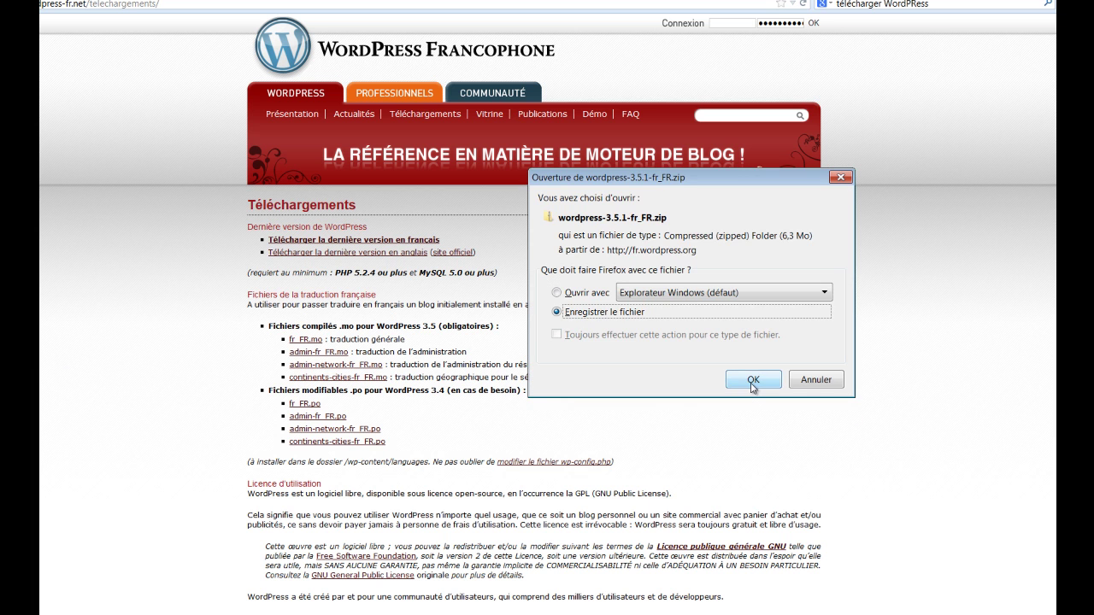
{"action": "left_click", "coordinate": [752, 387]}
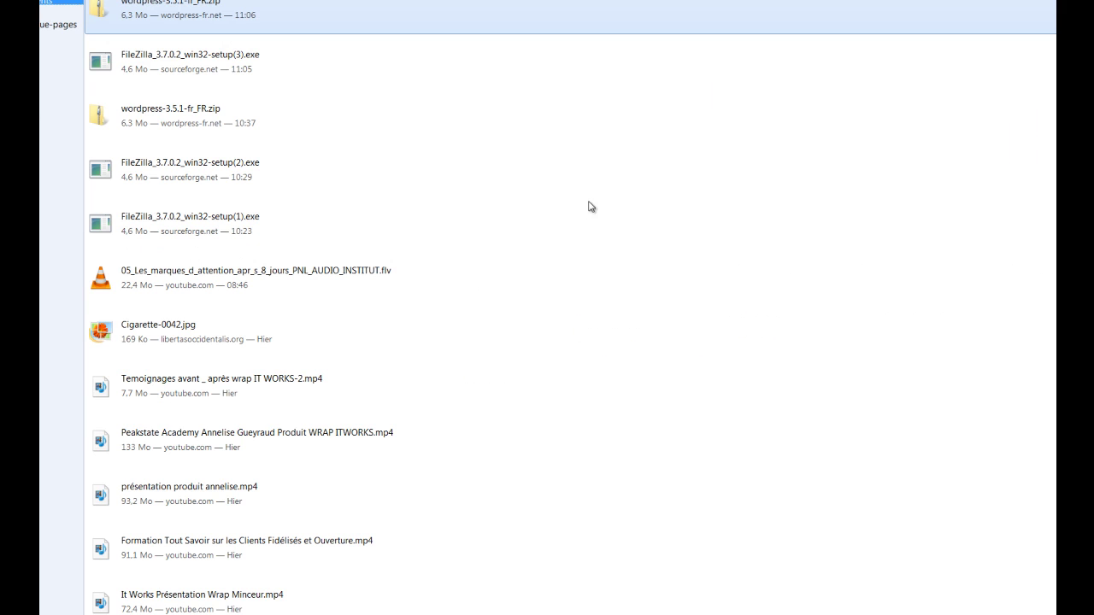
Move wordpress-3.5.1-fr_FR from its download folder to the desktop and close the folder window
{"action": "left_click", "coordinate": [151, 117]}
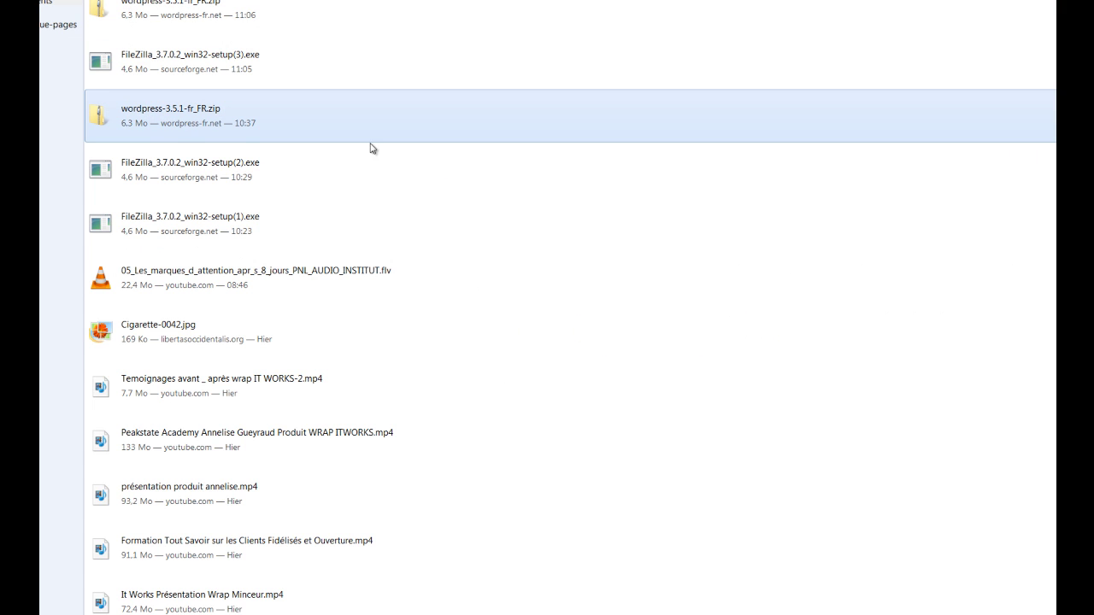
{"action": "right_click", "coordinate": [131, 119]}
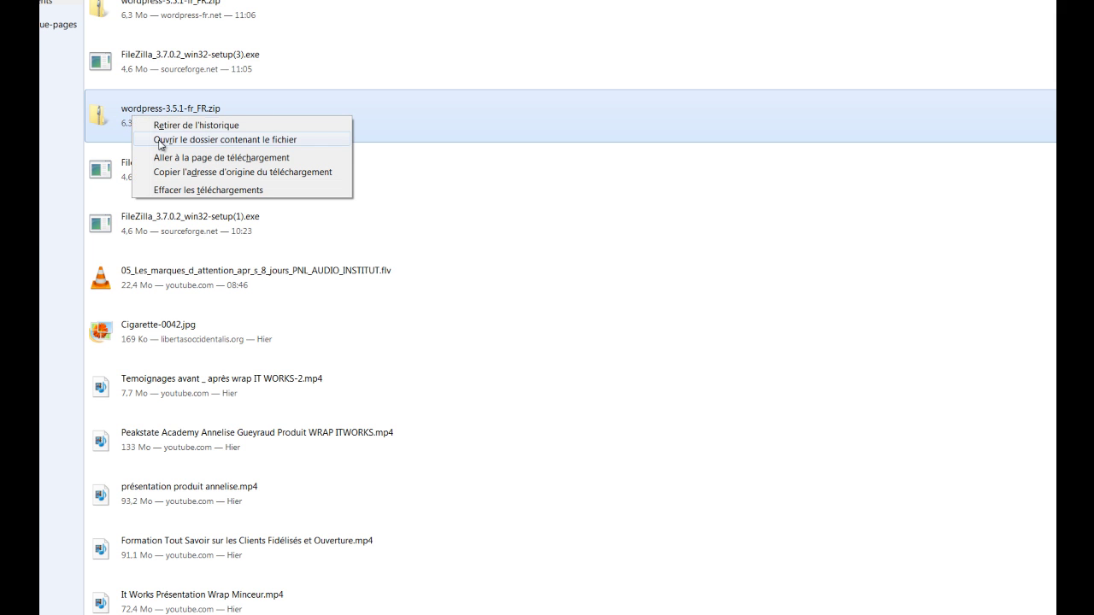
{"action": "left_click", "coordinate": [158, 140]}
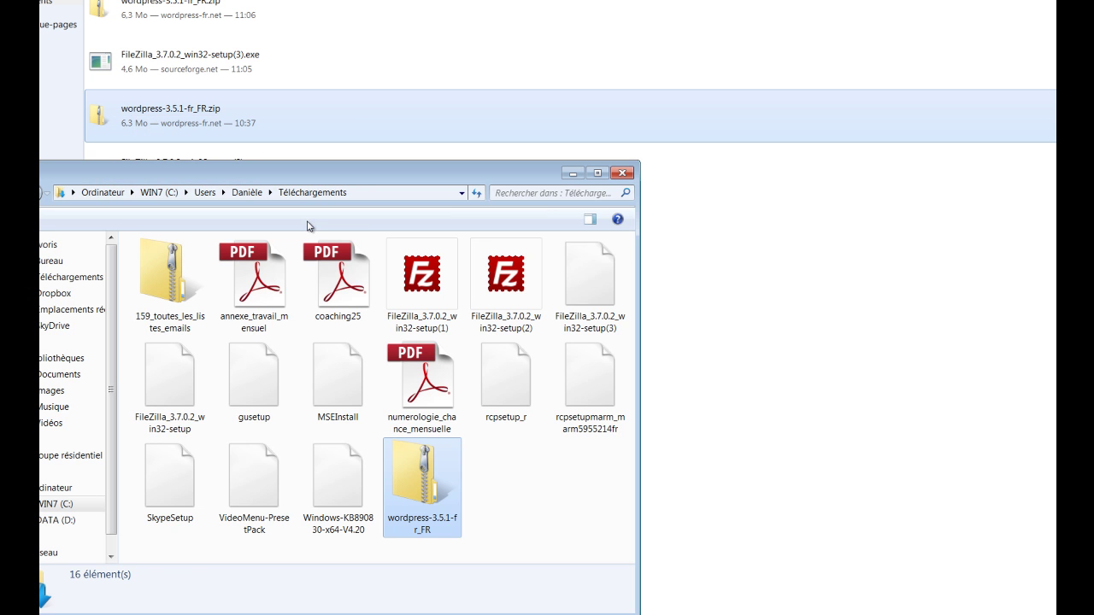
{"action": "right_click", "coordinate": [433, 484]}
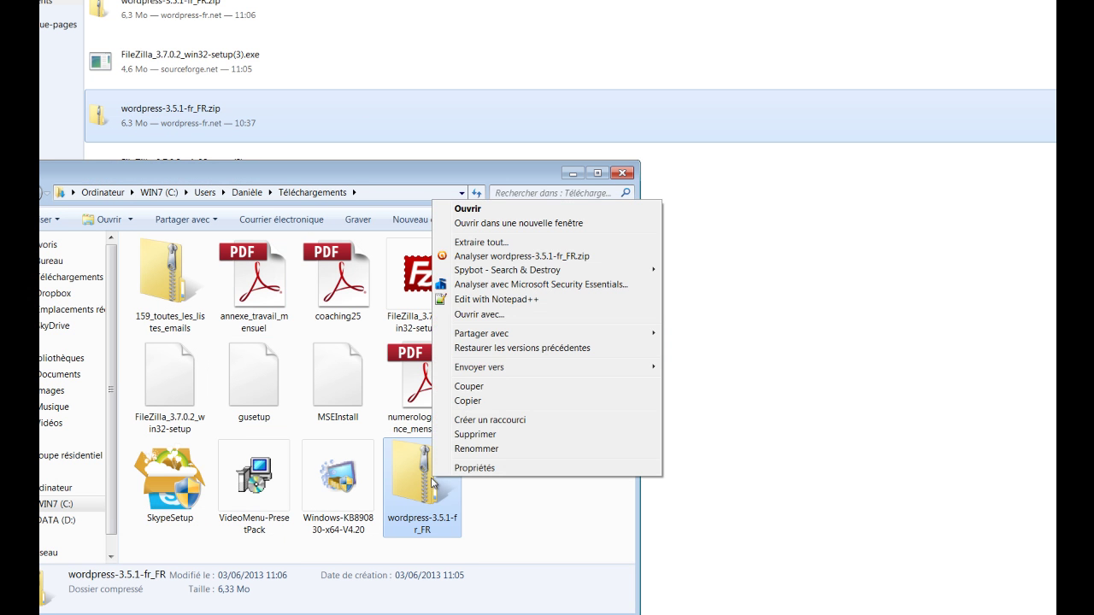
{"action": "left_click", "coordinate": [469, 401]}
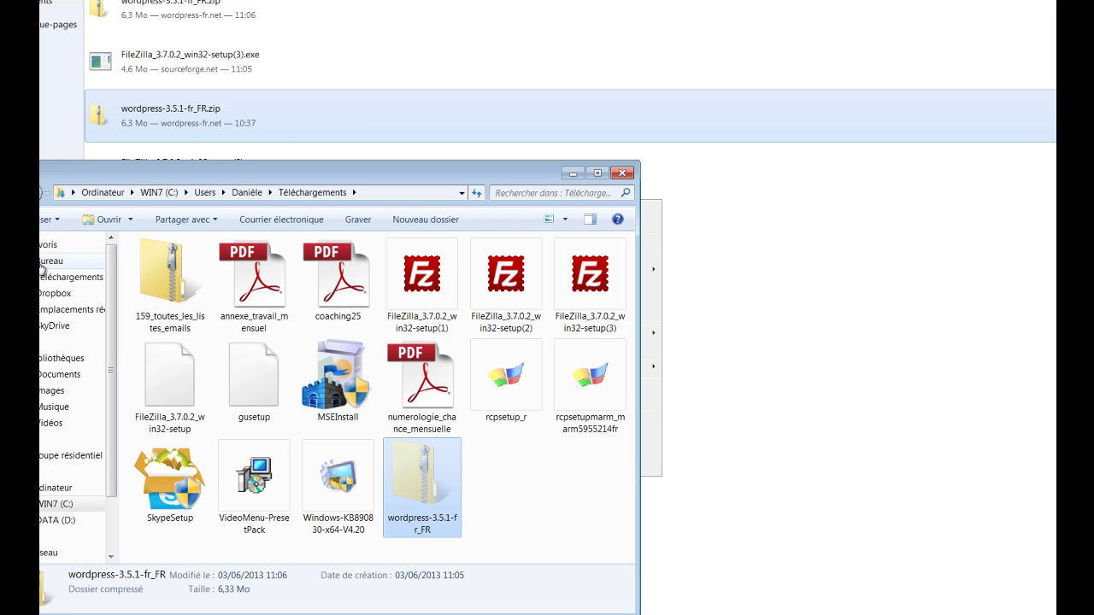
{"action": "right_click", "coordinate": [42, 268]}
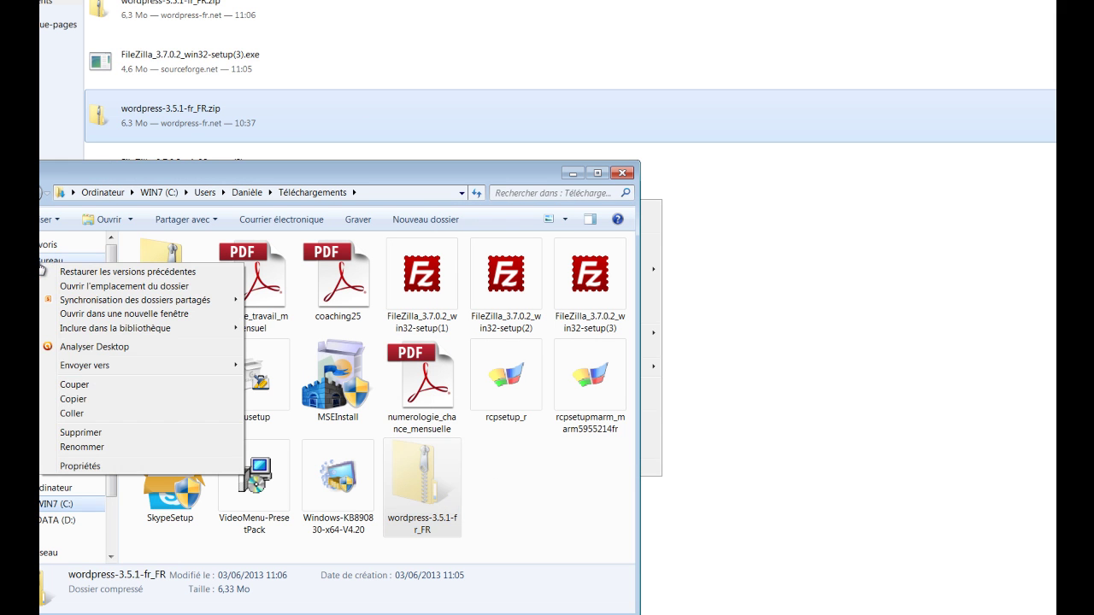
{"action": "left_click", "coordinate": [77, 413]}
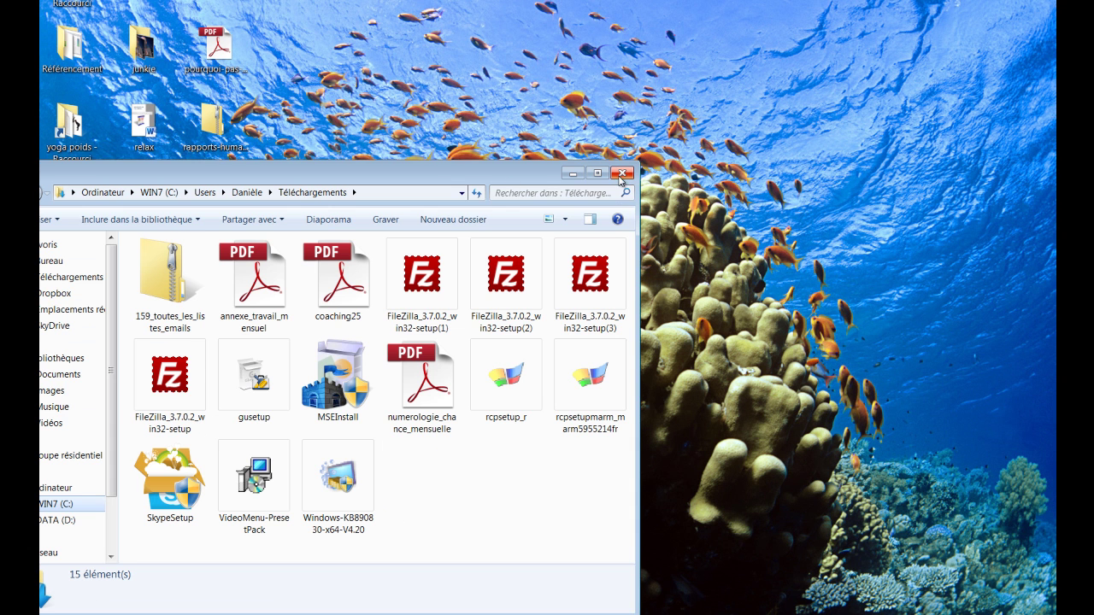
{"action": "left_click", "coordinate": [622, 174]}
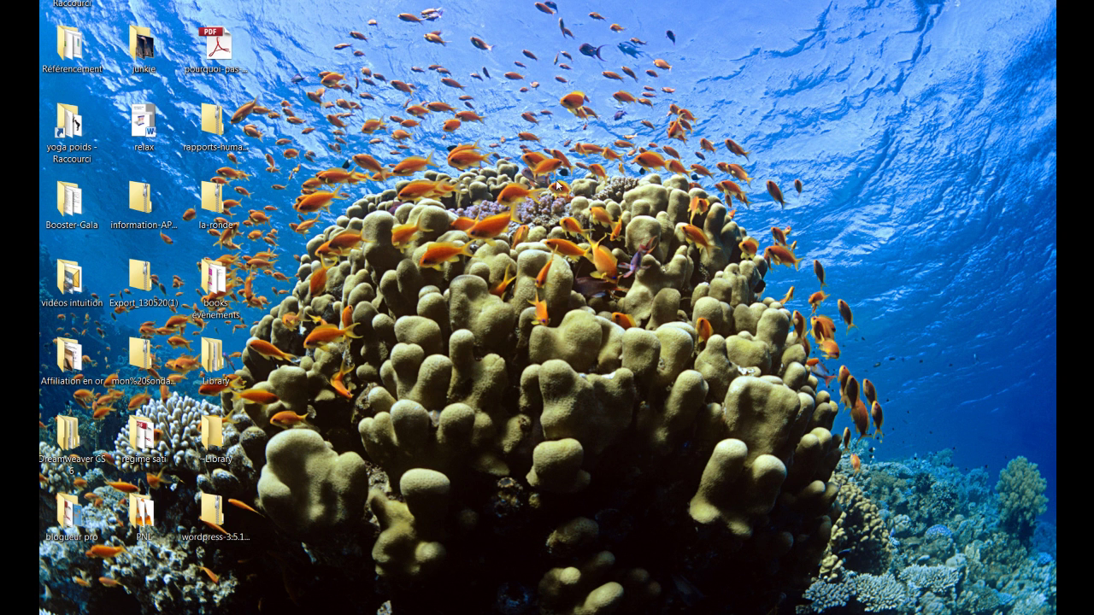
Delete the wordpress-3.5.1-fr_FR compressed folder from the desktop to the recycle bin
{"action": "right_click", "coordinate": [219, 526]}
{"action": "left_click", "coordinate": [245, 484]}
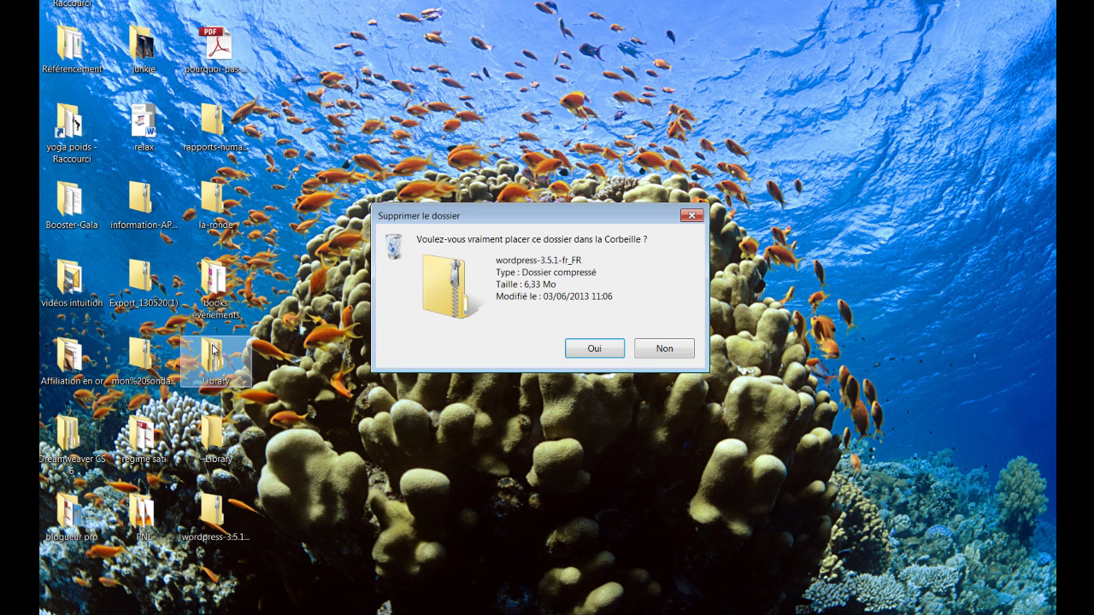
{"action": "left_click", "coordinate": [593, 348]}
Examine the extracted WordPress files in the desktop's Library folder, inside wordpress-3.5.1-fr_FR and its wordpress subfolder
{"action": "double_click", "coordinate": [224, 373]}
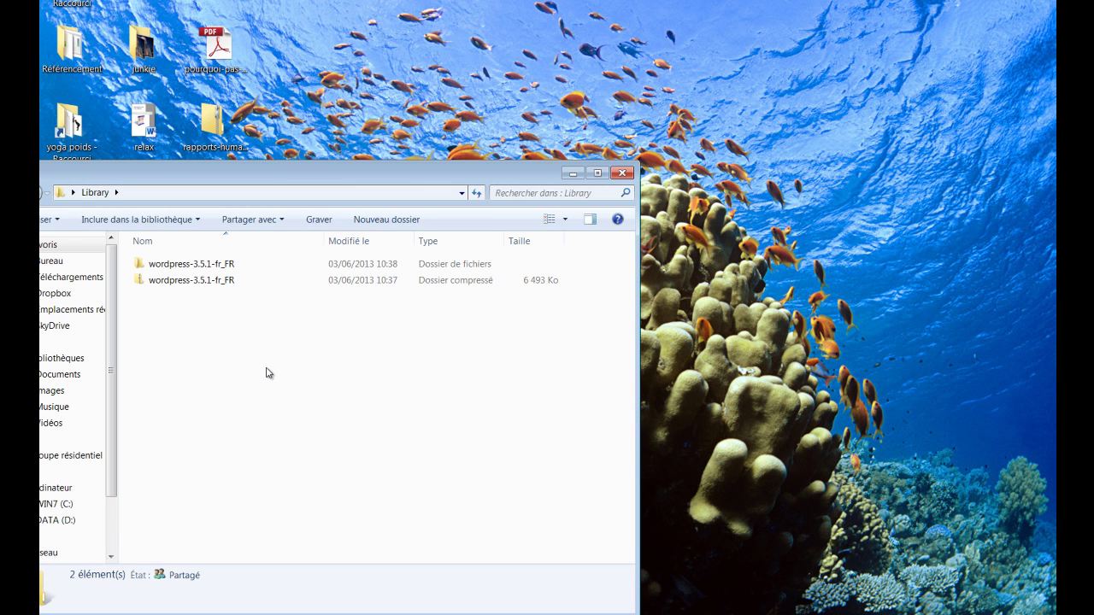
{"action": "right_click", "coordinate": [174, 287]}
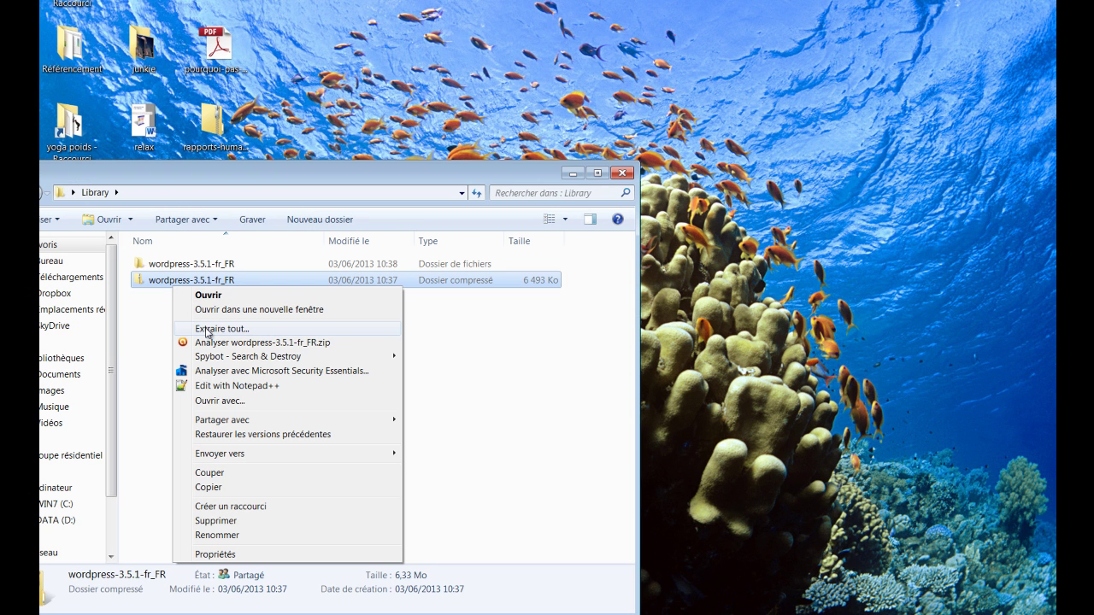
{"action": "left_click", "coordinate": [143, 267]}
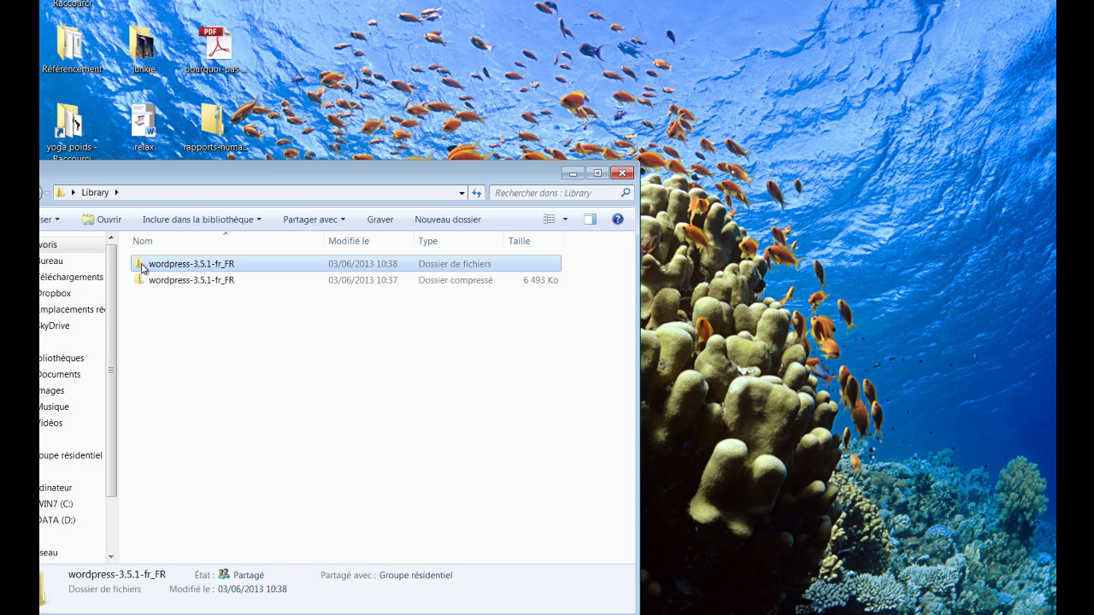
{"action": "double_click", "coordinate": [143, 267]}
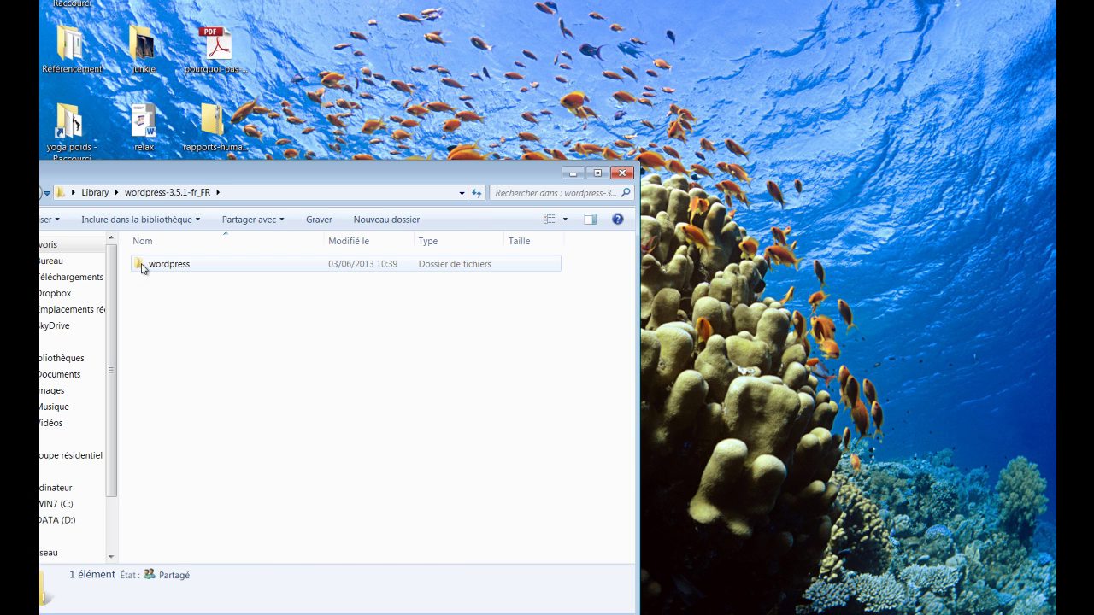
{"action": "double_click", "coordinate": [142, 267]}
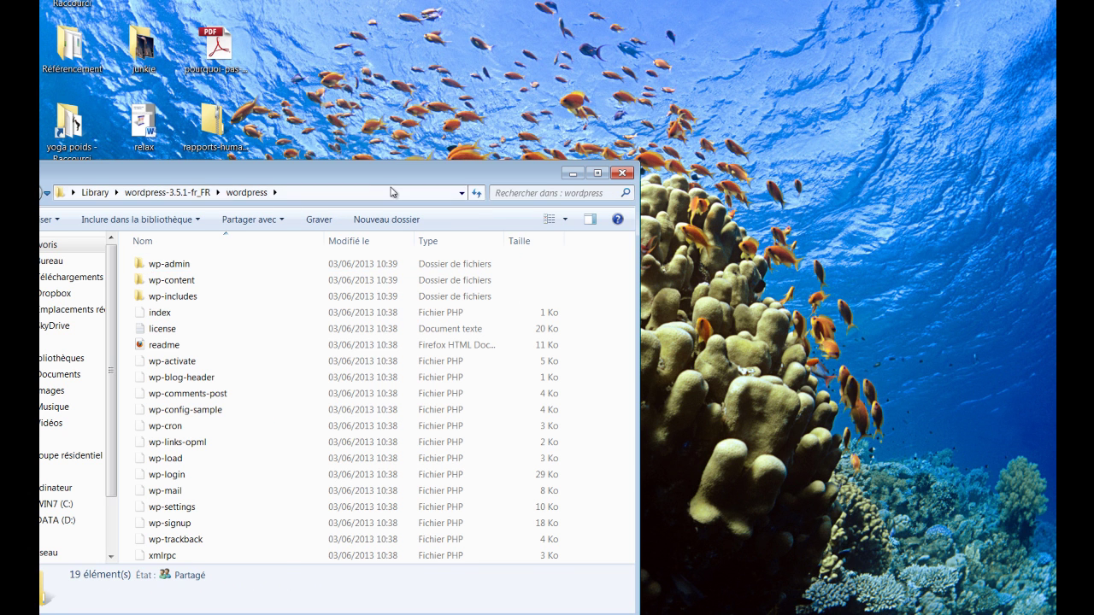
{"action": "left_click_drag", "start_coordinate": [377, 179], "coordinate": [367, 127]}
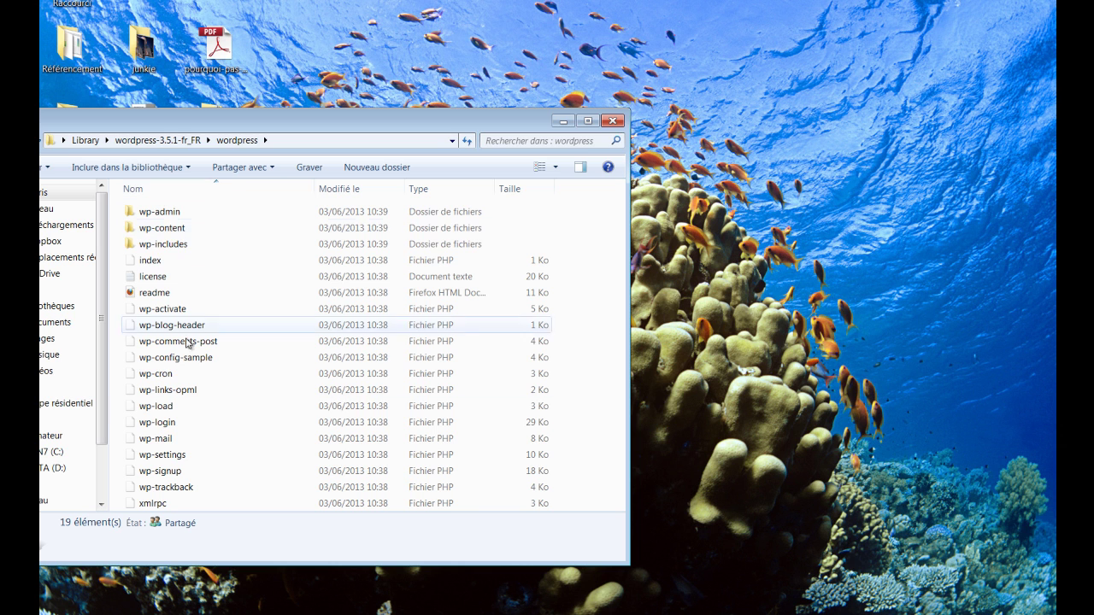
{"action": "left_click", "coordinate": [563, 122]}
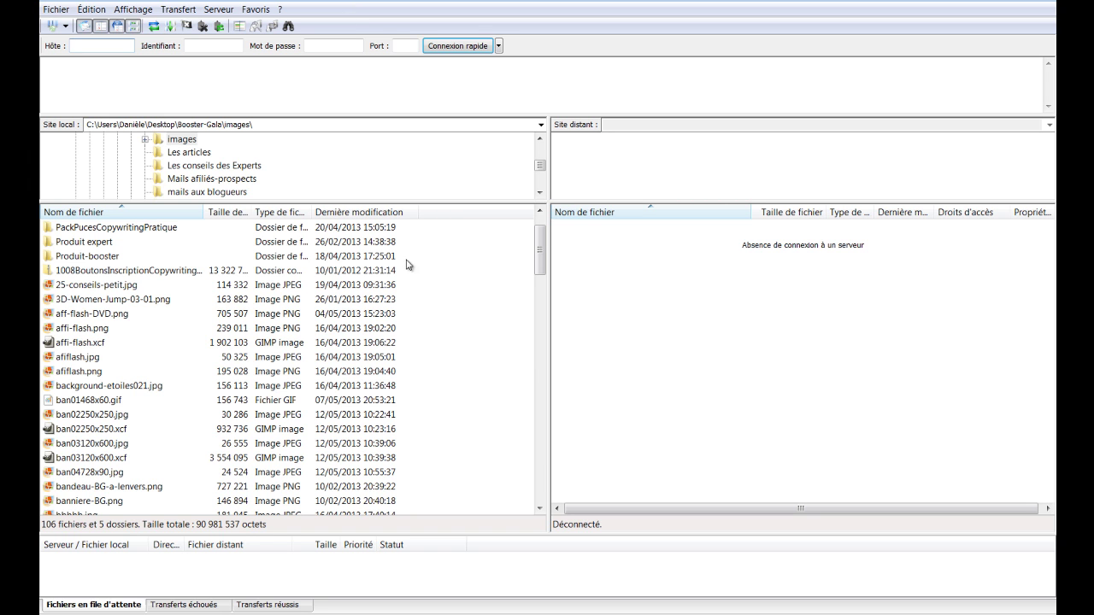
Connect FileZilla to the saved site Commentjevisdemonblog and point out the username and password fields
{"action": "left_click", "coordinate": [66, 27]}
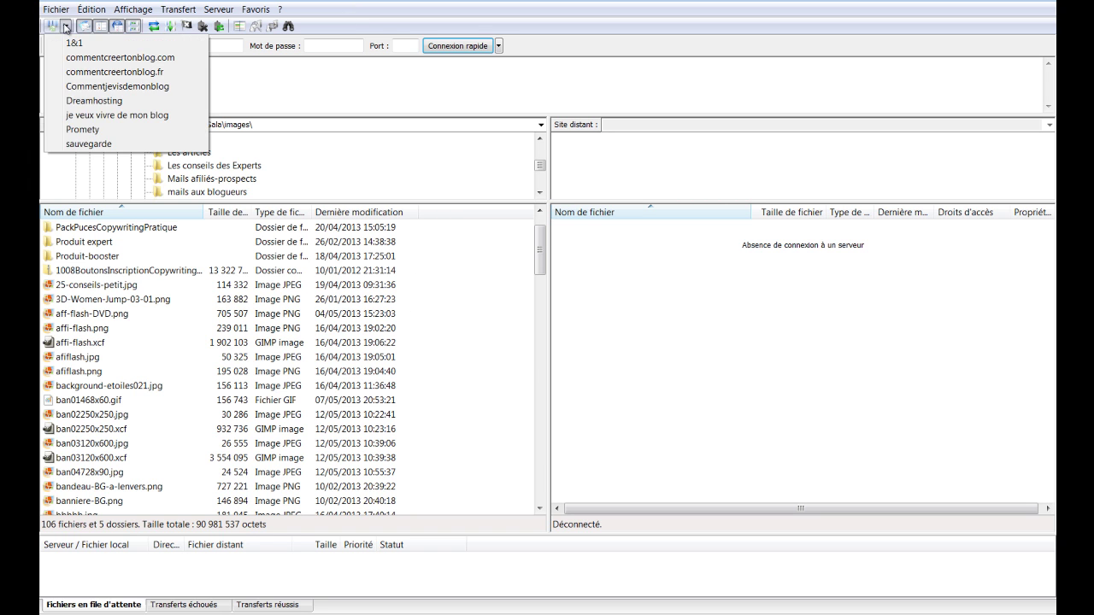
{"action": "left_click", "coordinate": [75, 87]}
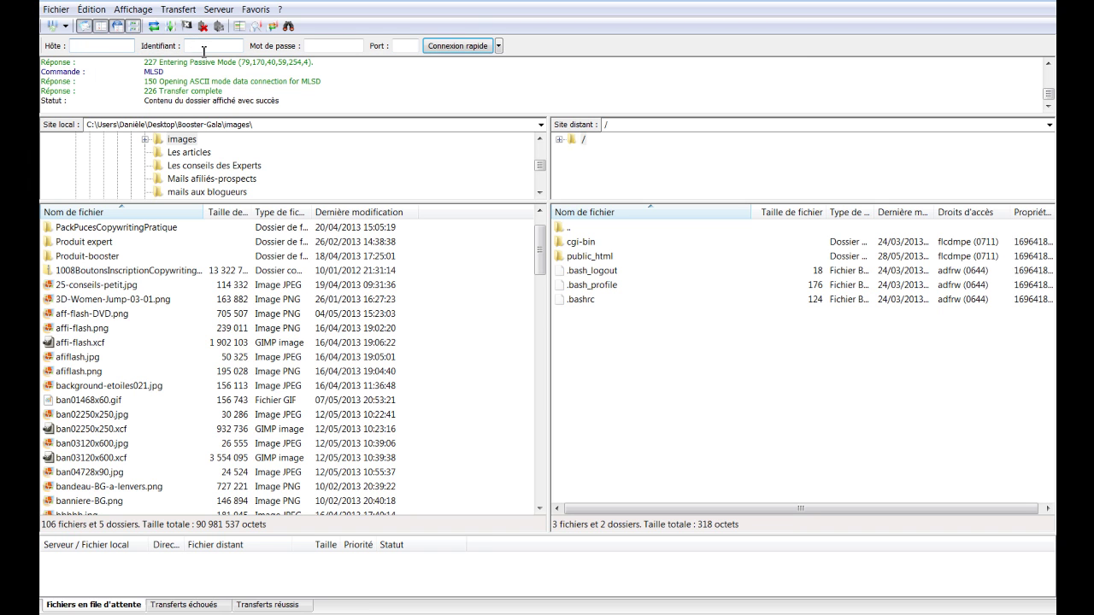
{"action": "left_click", "coordinate": [203, 49]}
{"action": "left_click", "coordinate": [332, 47]}
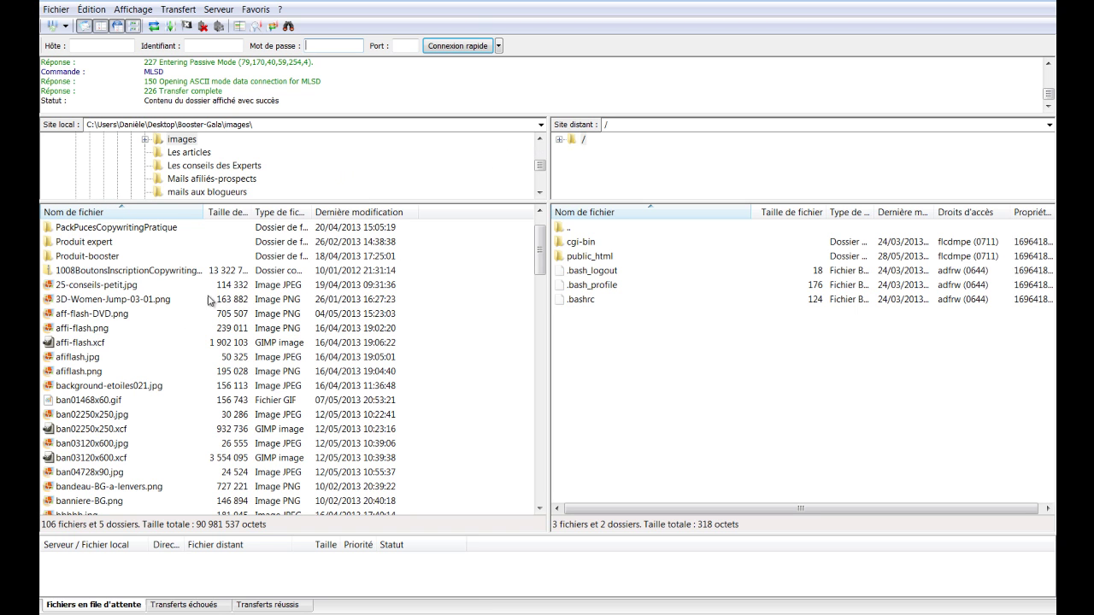
Show the Desktop folder on the local side and open public_html on the remote server
{"action": "left_click", "coordinate": [539, 139]}
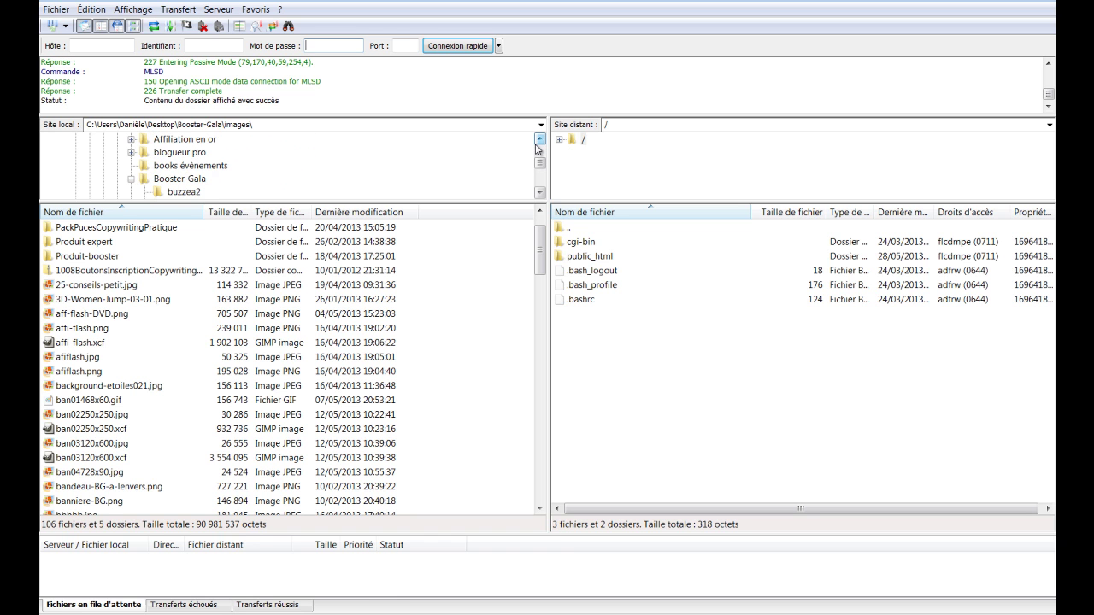
{"action": "left_click", "coordinate": [538, 146]}
{"action": "left_click", "coordinate": [135, 154]}
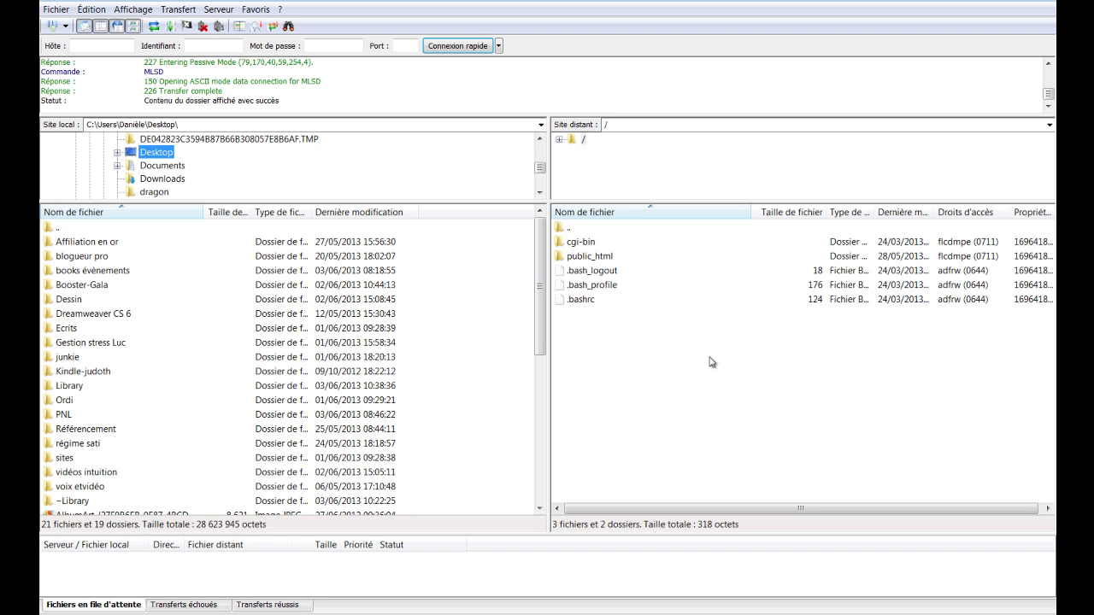
{"action": "double_click", "coordinate": [590, 256]}
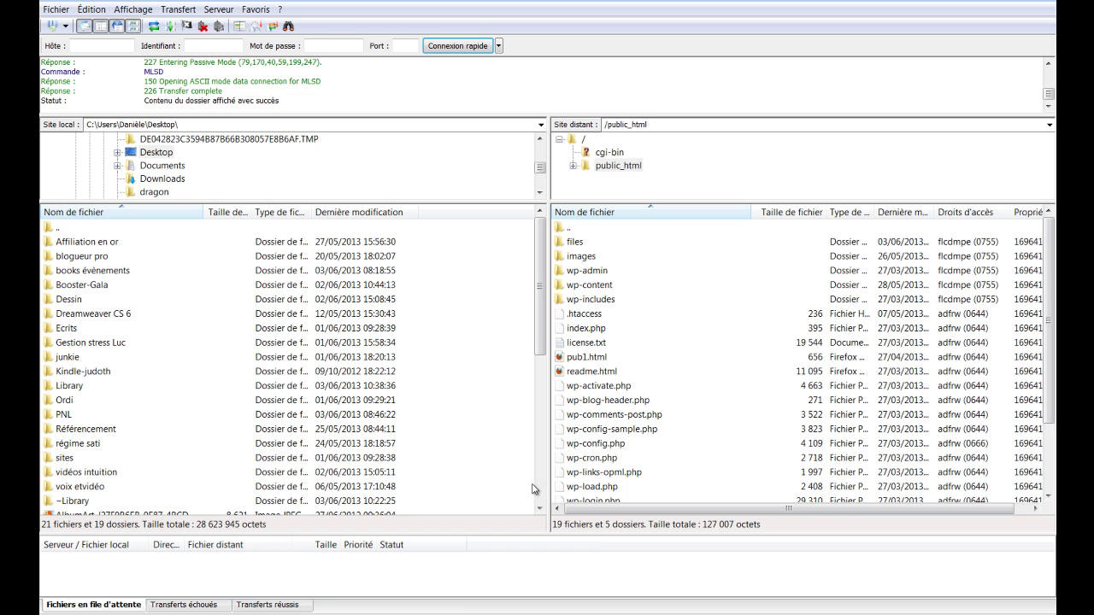
{"action": "double_click", "coordinate": [75, 503]}
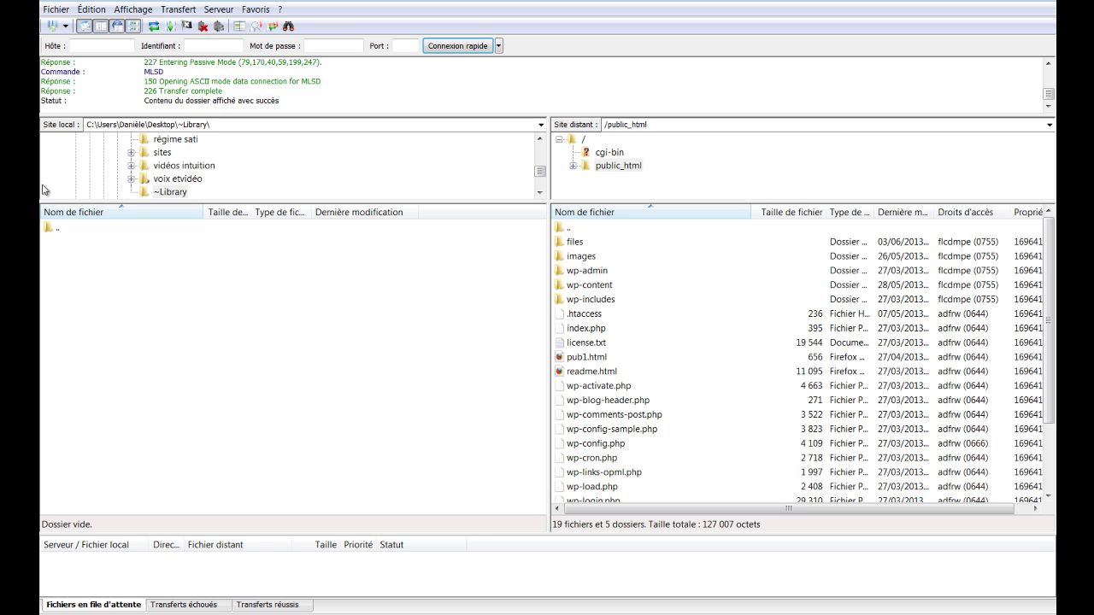
{"action": "double_click", "coordinate": [49, 229]}
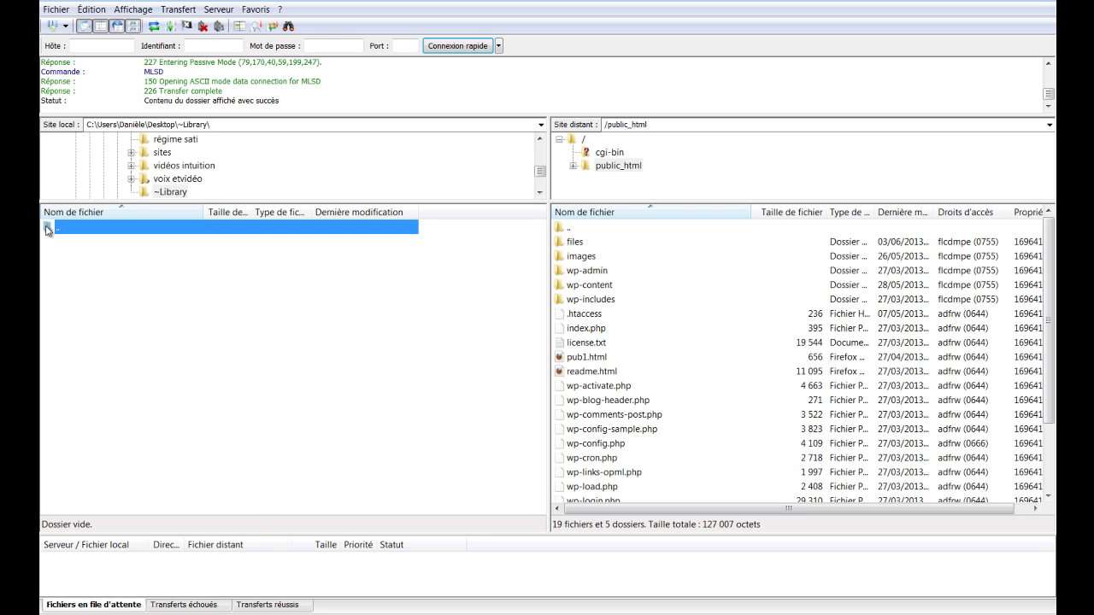
{"action": "scroll", "coordinate": [141, 450], "scroll_direction": "down", "scroll_amount": 4}
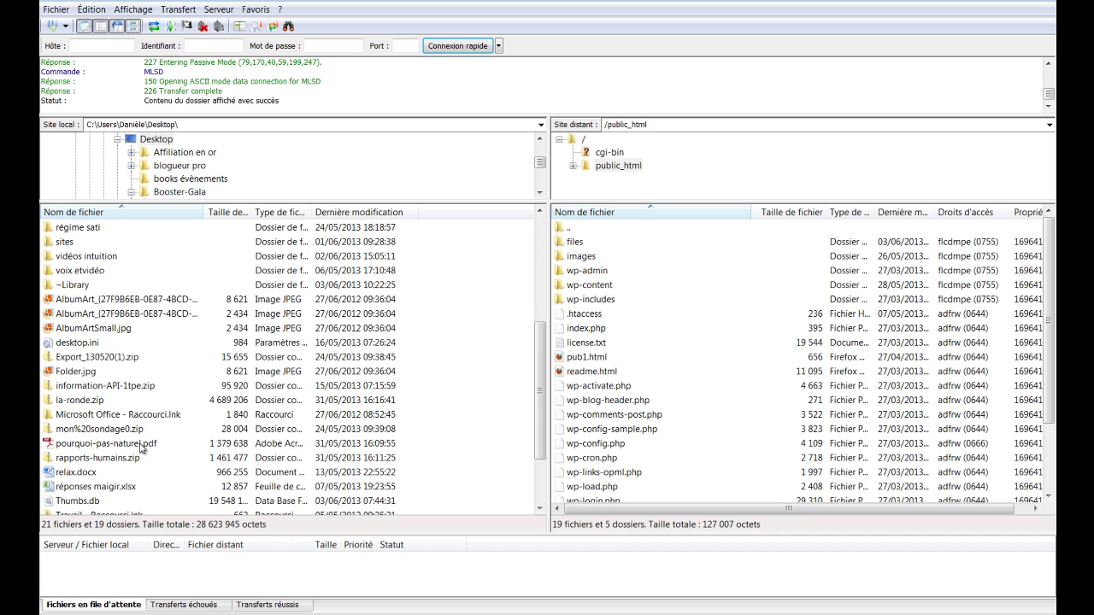
{"action": "scroll", "coordinate": [142, 449], "scroll_direction": "down", "scroll_amount": 2}
{"action": "scroll", "coordinate": [141, 448], "scroll_direction": "up", "scroll_amount": 4}
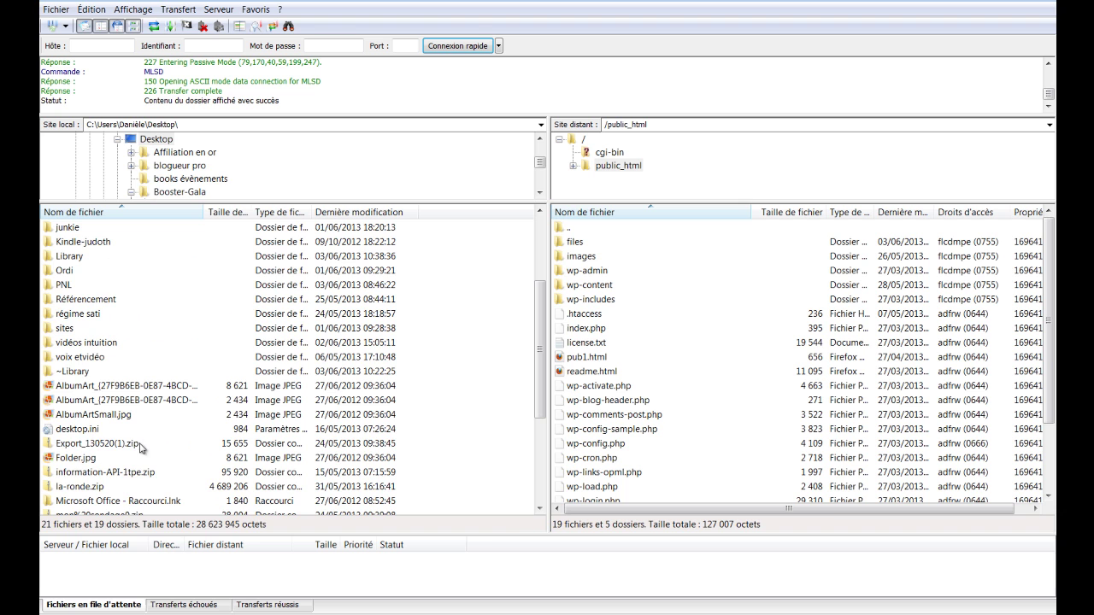
Open the local wordpress folder inside Library and wordpress-3.5.1-fr_FR
{"action": "double_click", "coordinate": [51, 257]}
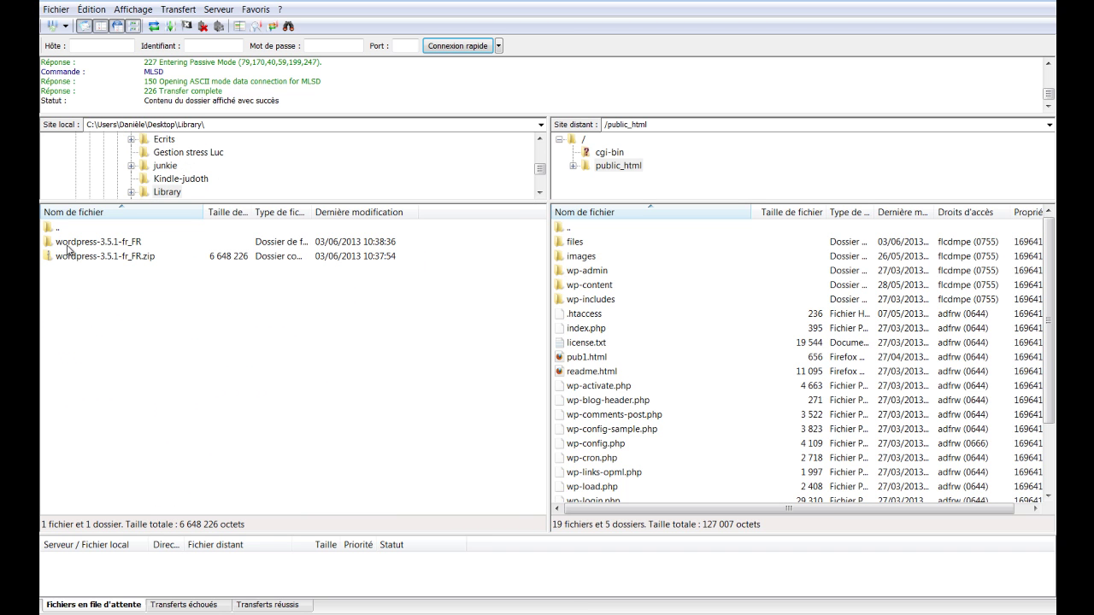
{"action": "double_click", "coordinate": [67, 244]}
{"action": "double_click", "coordinate": [67, 244]}
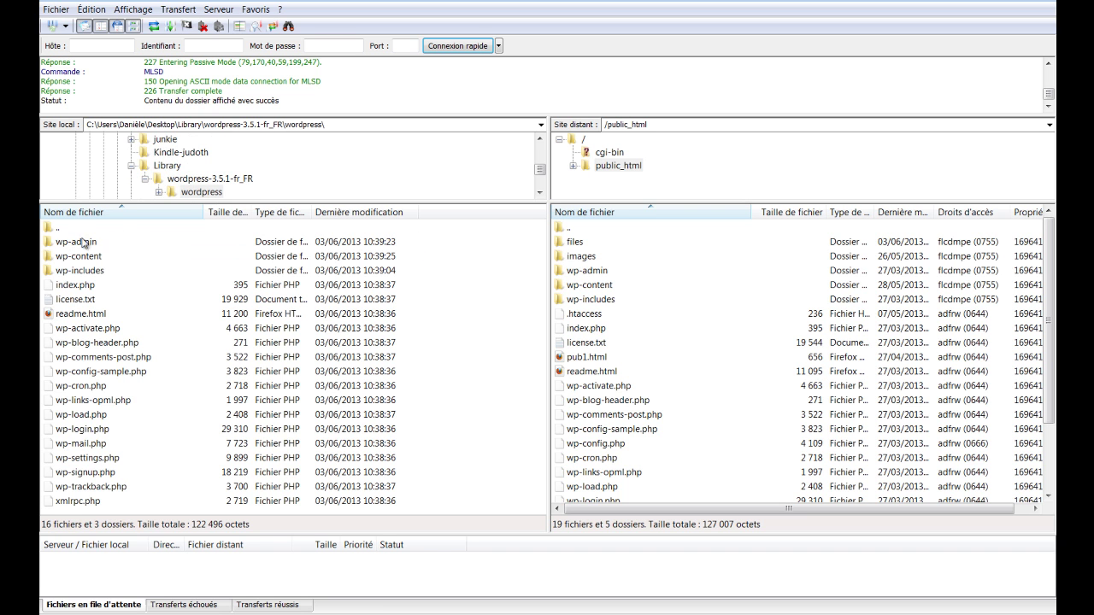
{"action": "left_click", "coordinate": [87, 245]}
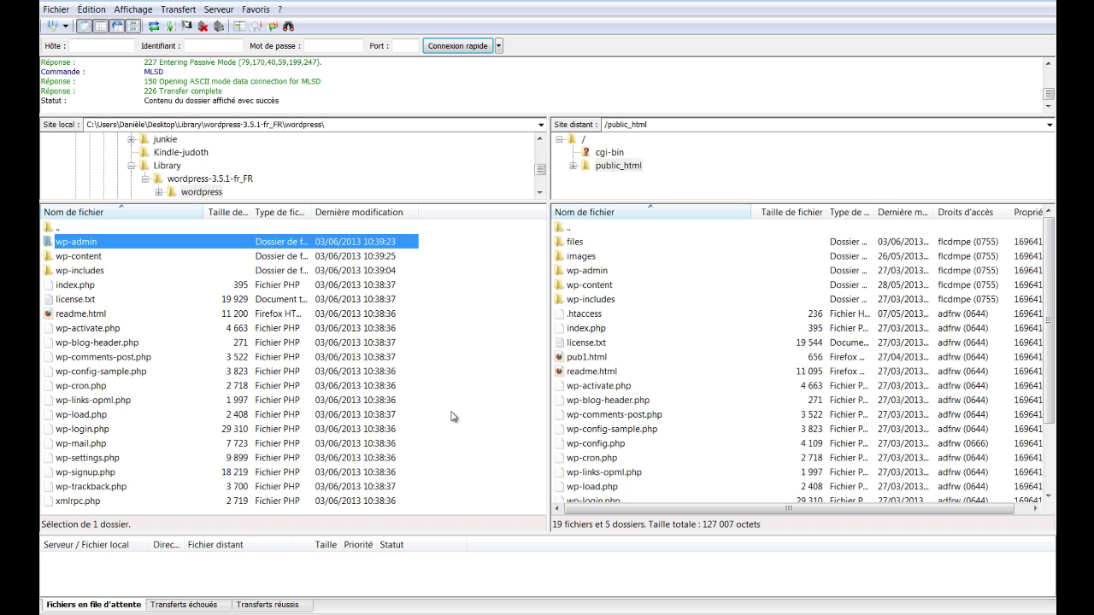
{"action": "left_click", "coordinate": [77, 501], "text": "shift"}
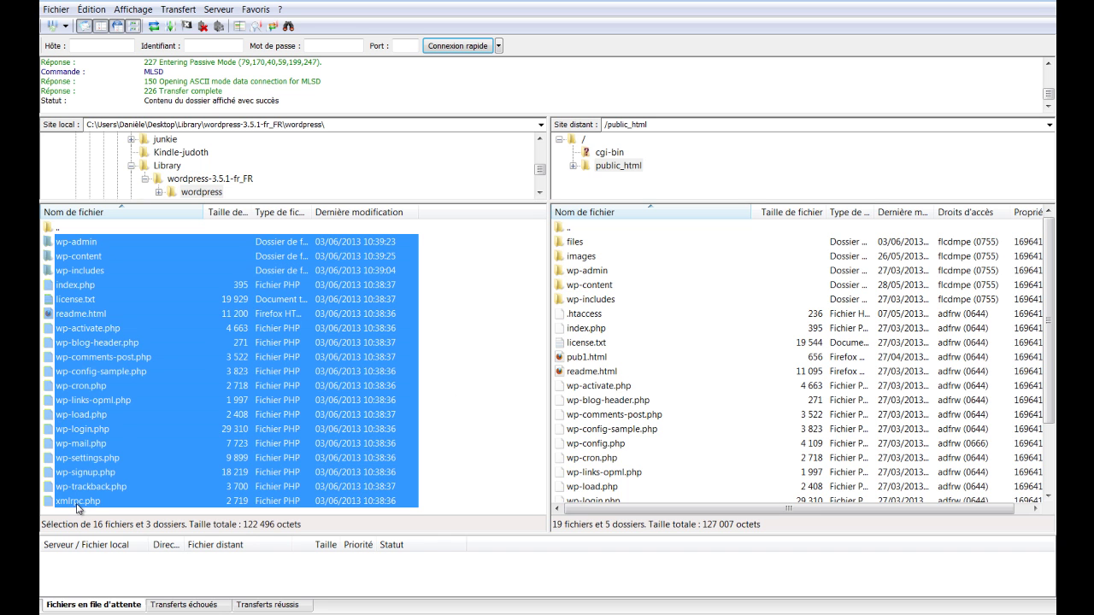
{"action": "left_click", "coordinate": [172, 304]}
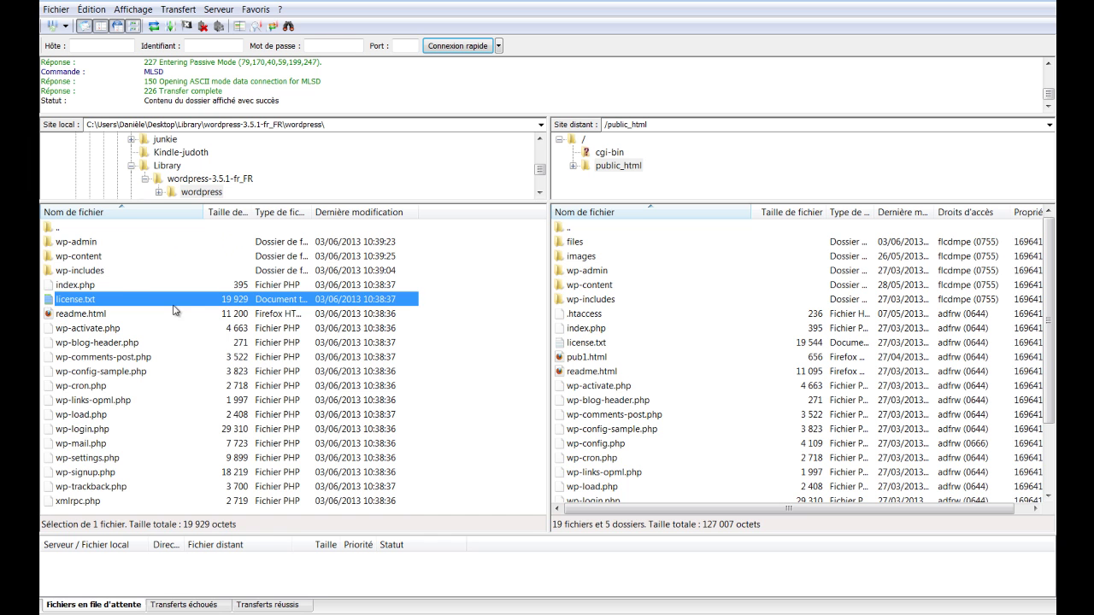
Select all local WordPress folders and files from wp-admin through xmlrpc.php for transfer to public_html
{"action": "left_click", "coordinate": [79, 246]}
{"action": "left_click", "coordinate": [91, 503], "text": "shift"}
{"action": "left_click_drag", "start_coordinate": [99, 464], "coordinate": [211, 408]}
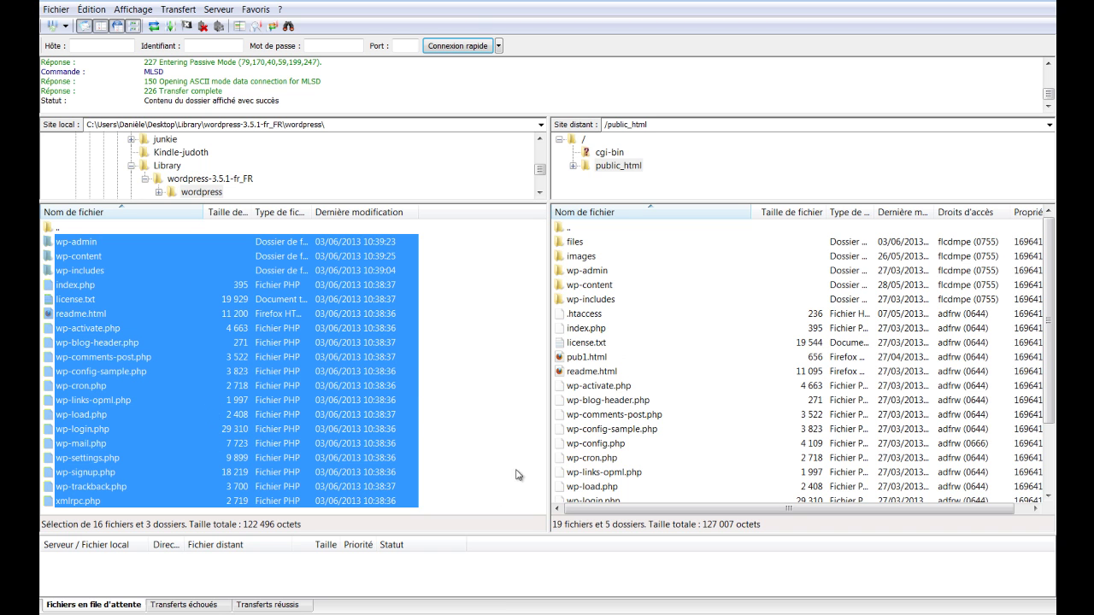
Go back up from the local wordpress folder to the Desktop folder and open Booster-Gala there
{"action": "left_click", "coordinate": [50, 229]}
{"action": "double_click", "coordinate": [49, 229]}
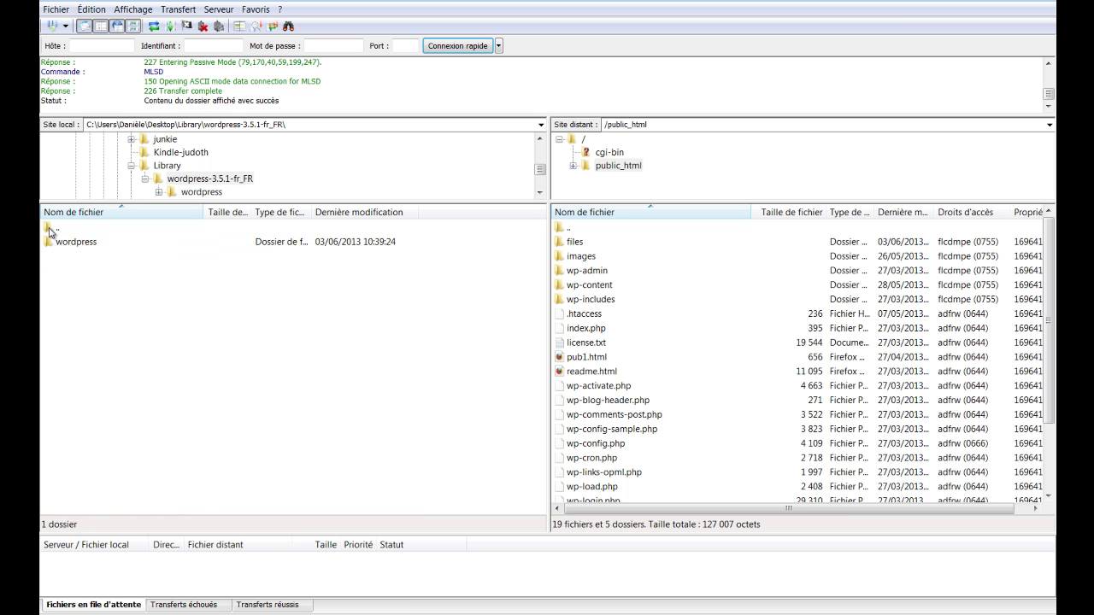
{"action": "double_click", "coordinate": [50, 229]}
{"action": "left_click", "coordinate": [50, 230]}
{"action": "double_click", "coordinate": [49, 229]}
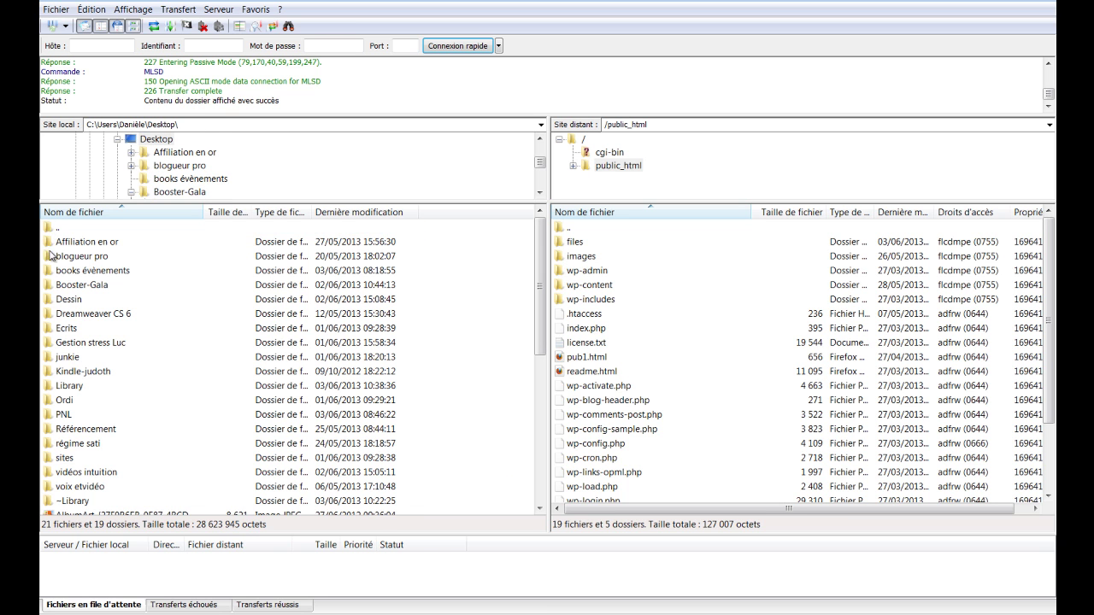
{"action": "double_click", "coordinate": [61, 285]}
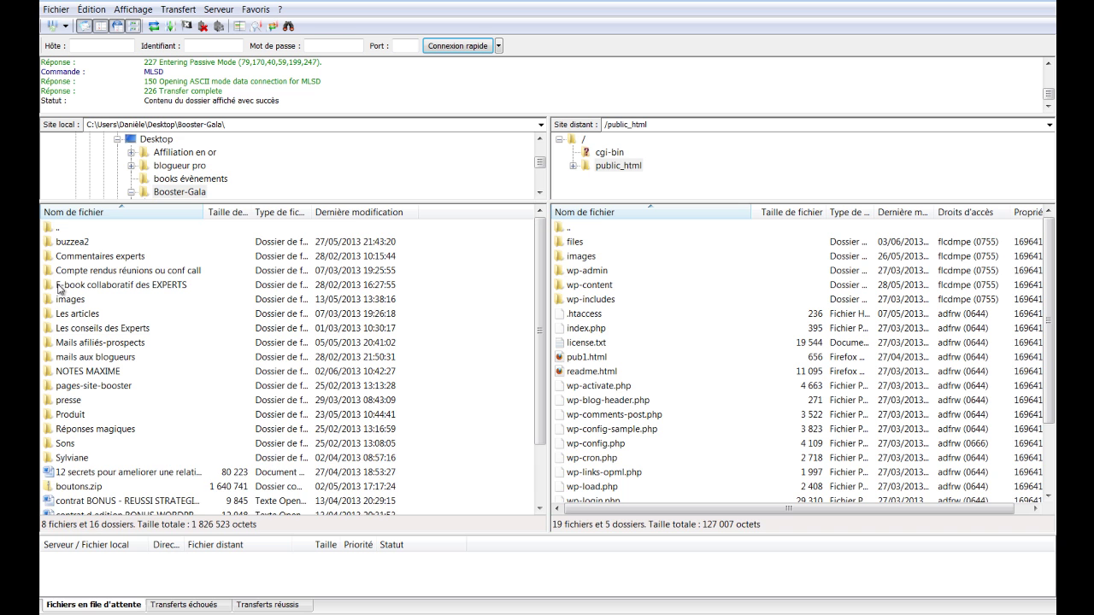
Upload aff-flash-DVD.png from the local Booster-Gala images folder to the server's public_html/images folder
{"action": "double_click", "coordinate": [572, 256]}
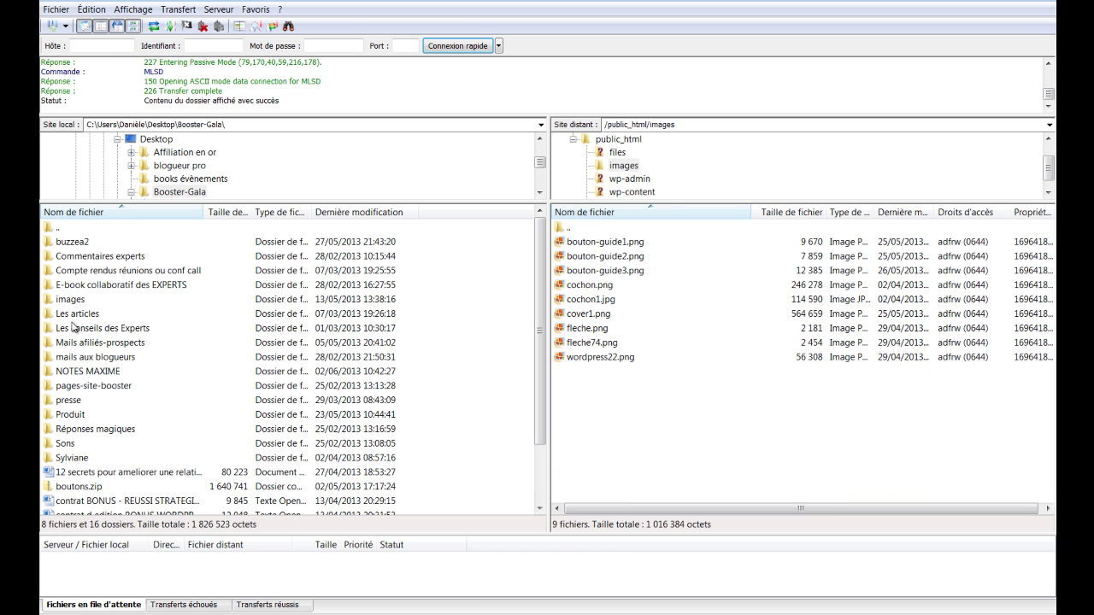
{"action": "double_click", "coordinate": [58, 300]}
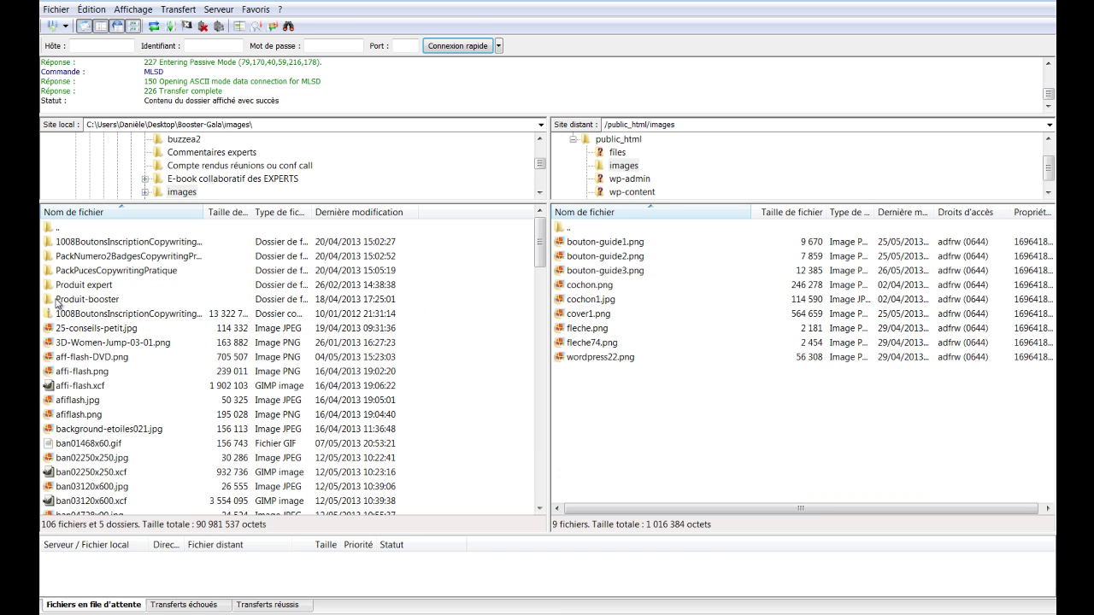
{"action": "left_click", "coordinate": [74, 359]}
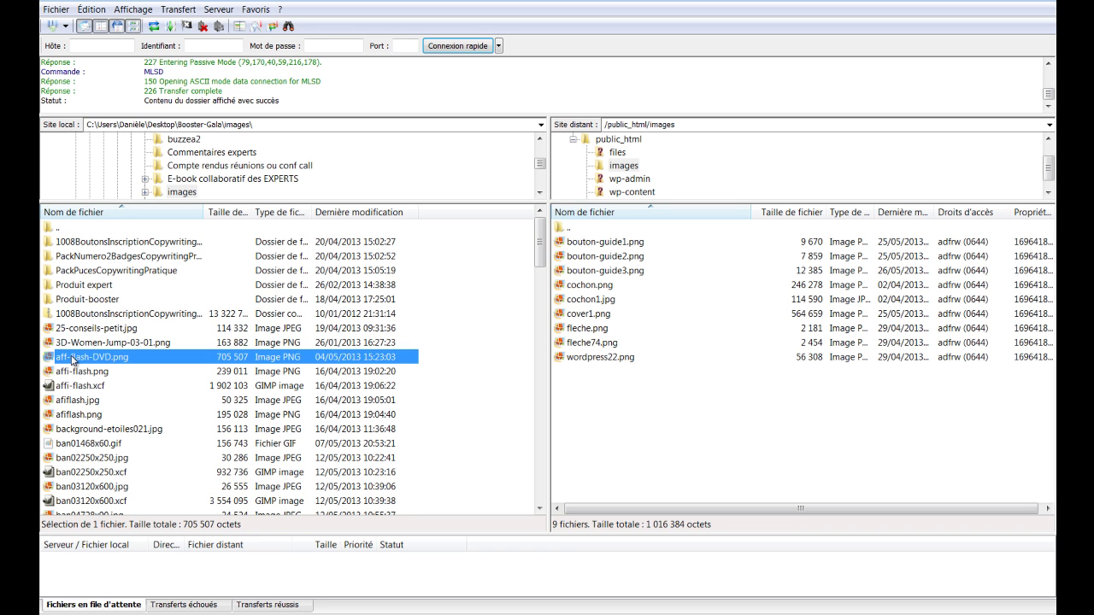
{"action": "left_click_drag", "start_coordinate": [73, 359], "coordinate": [735, 425]}
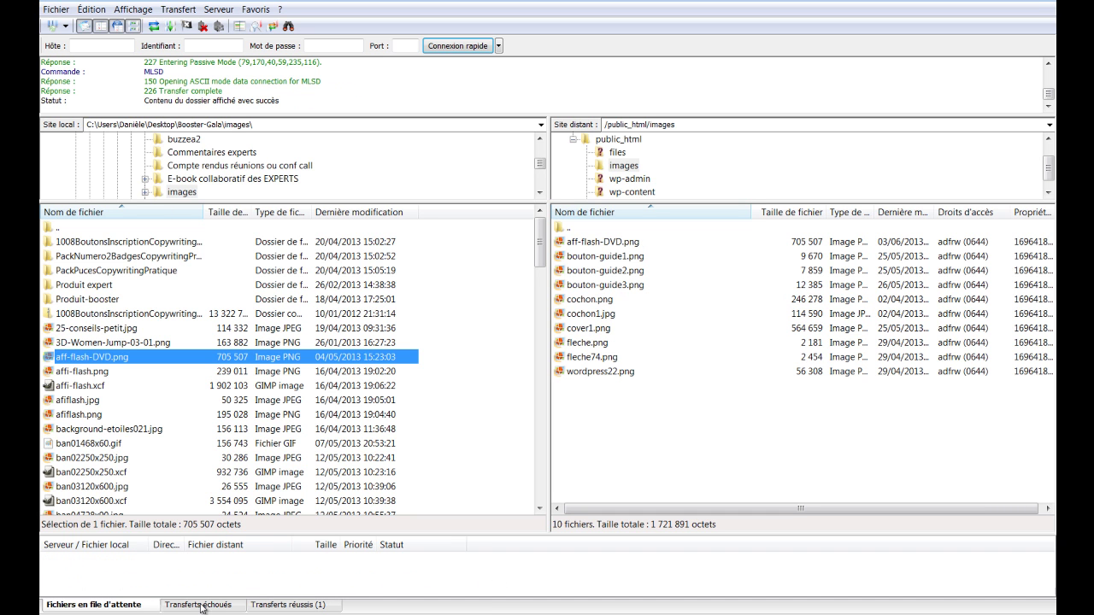
Check the lists of successful and failed transfers, then return to the queued files
{"action": "left_click", "coordinate": [298, 605]}
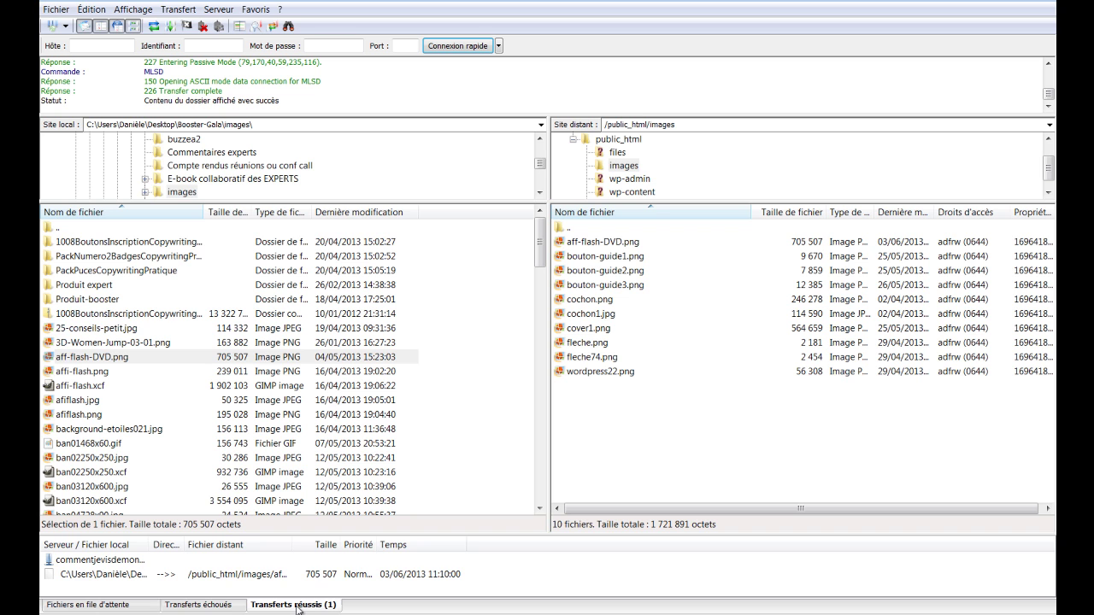
{"action": "left_click", "coordinate": [194, 607]}
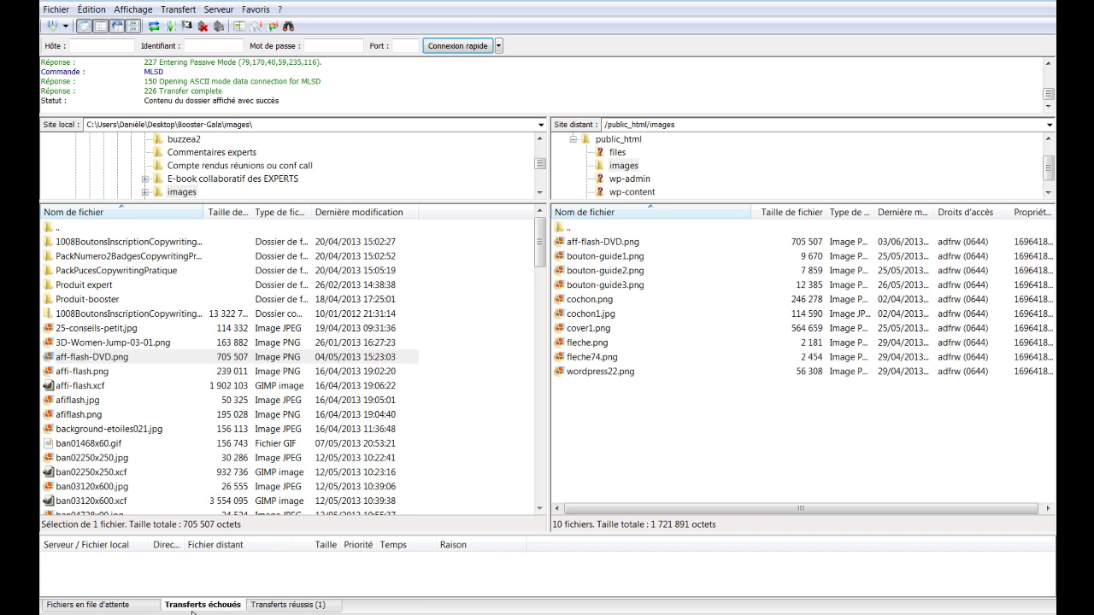
{"action": "left_click", "coordinate": [98, 607]}
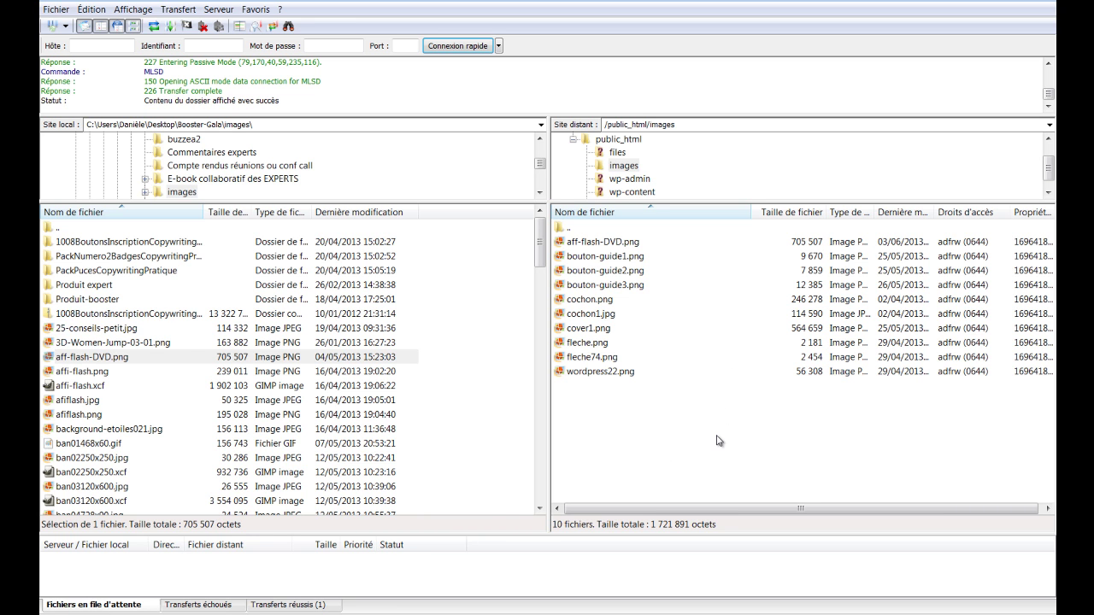
Delete aff-flash-DVD.png from the server's public_html/images folder and confirm the deletion
{"action": "right_click", "coordinate": [596, 243]}
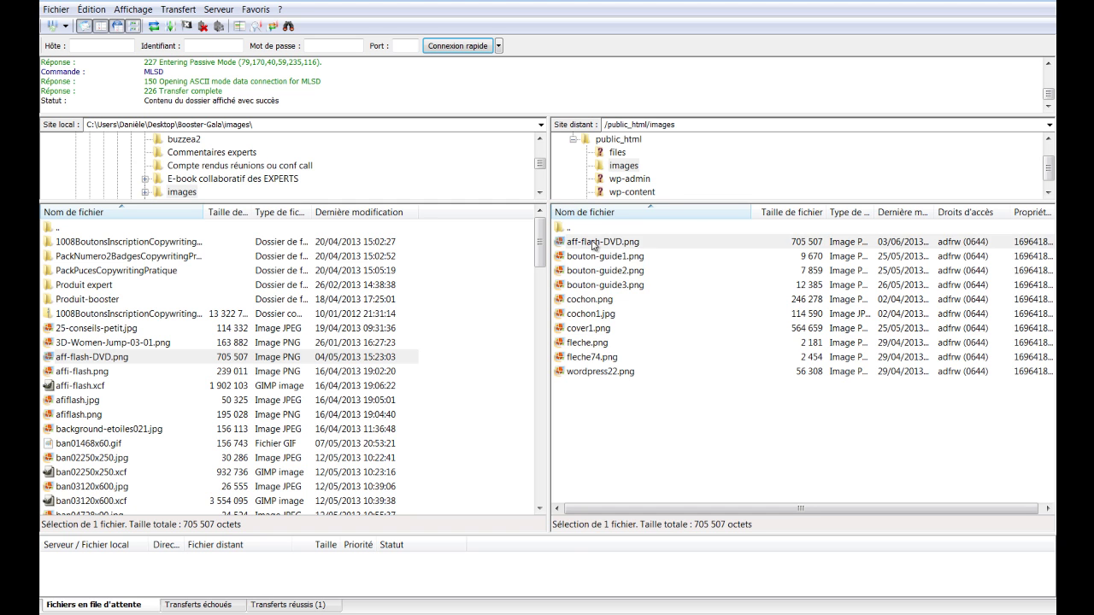
{"action": "left_click", "coordinate": [627, 352]}
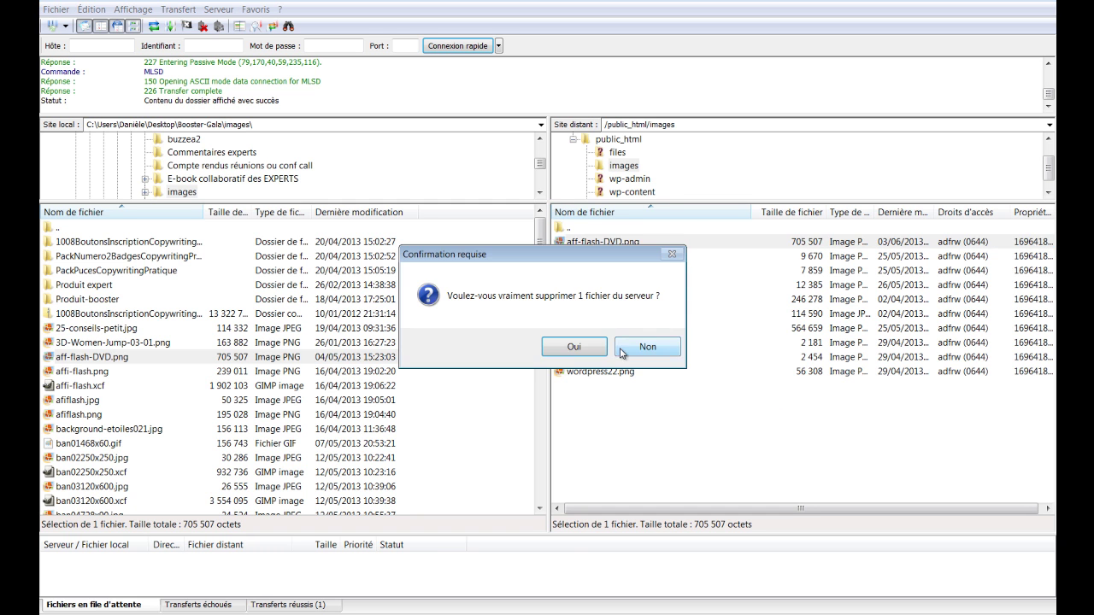
{"action": "left_click", "coordinate": [574, 352]}
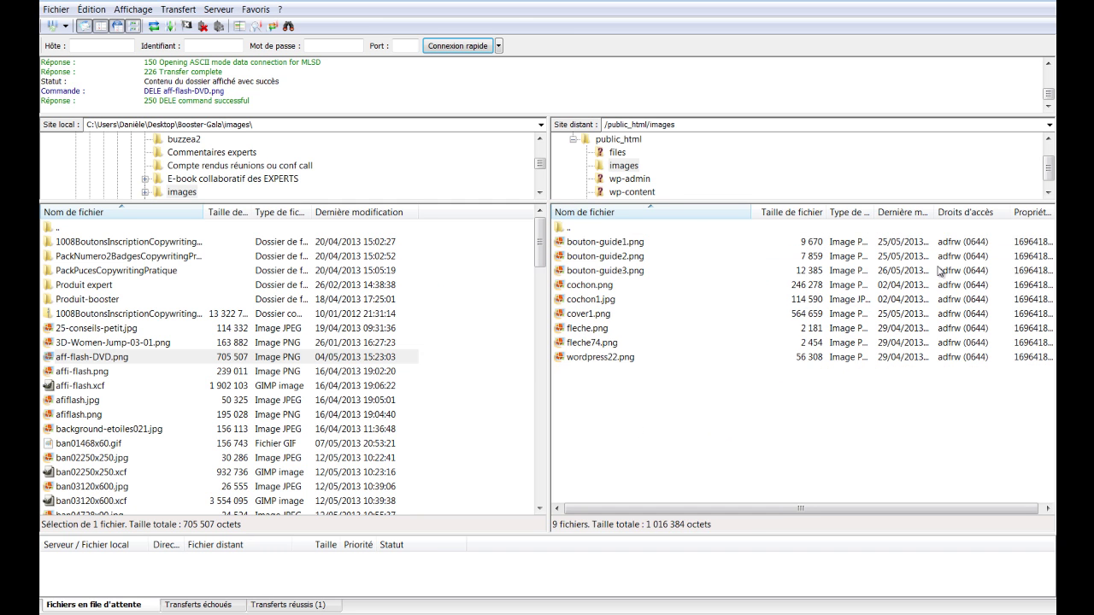